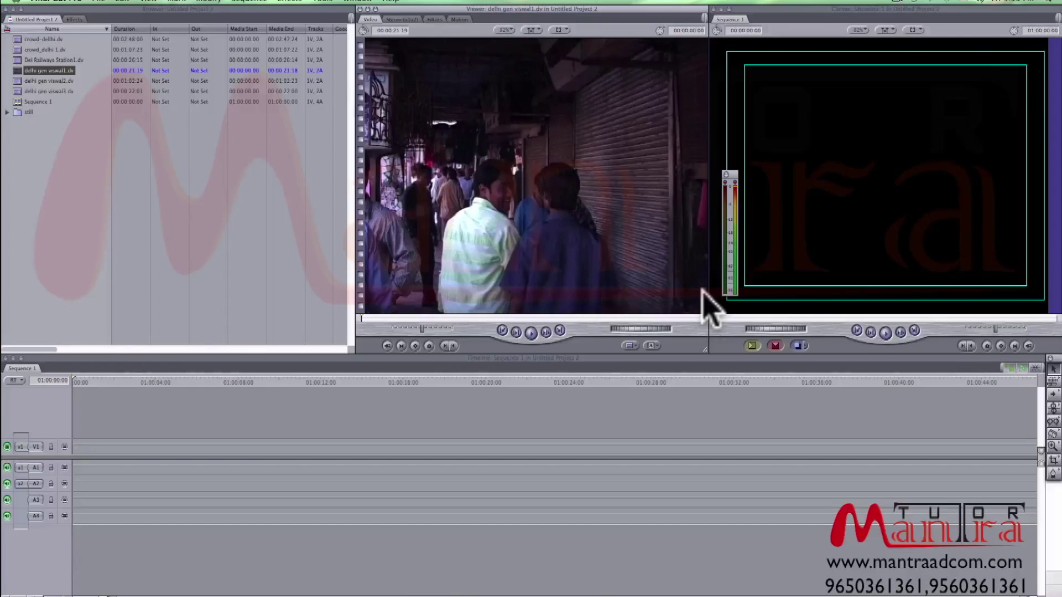
Mark in and out points on the delhi gen viswal1.dv source clip and place the marked range in Sequence 1.
left_click(390, 318)
key("i")
left_click_drag(389, 316, 418, 316)
key("o")
left_click_drag(493, 228, 549, 449)
Open the delhi gen viswal1.dv clip from the timeline in the Viewer and display its Motion parameters.
left_click(380, 474)
left_click(210, 470)
right_click(211, 470)
left_click(439, 491)
double_click(437, 451)
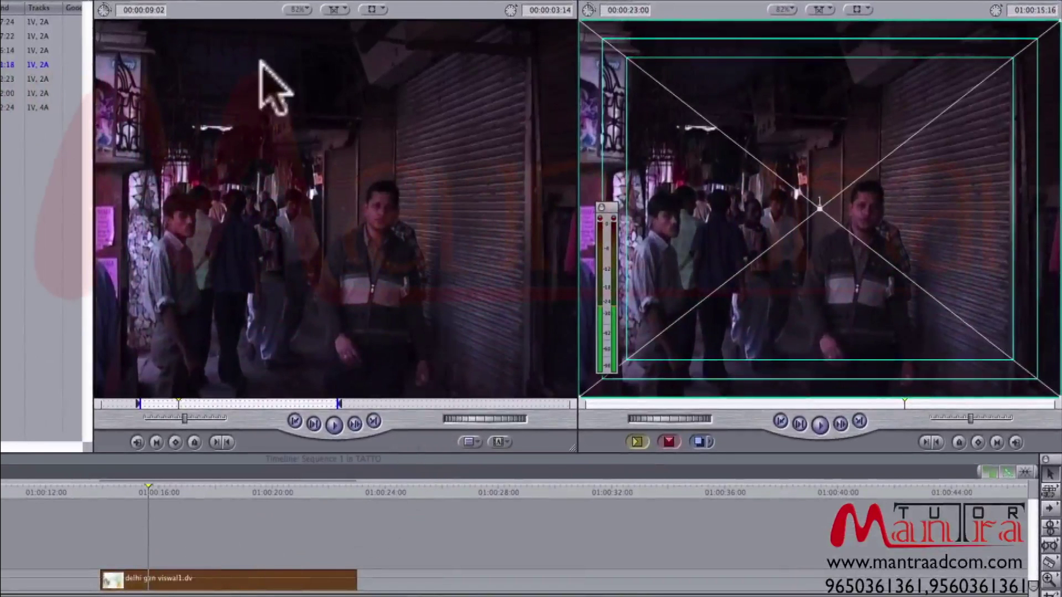
left_click(179, 2)
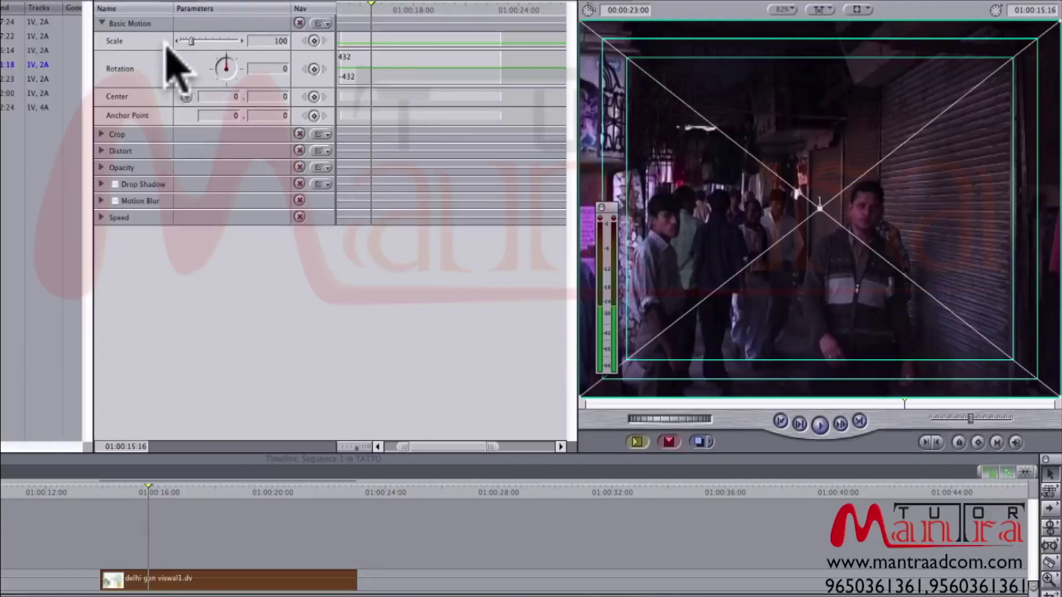
Set the clip's scale to 50 without keyframes and preview the reduced picture in the sequence.
left_click(276, 42)
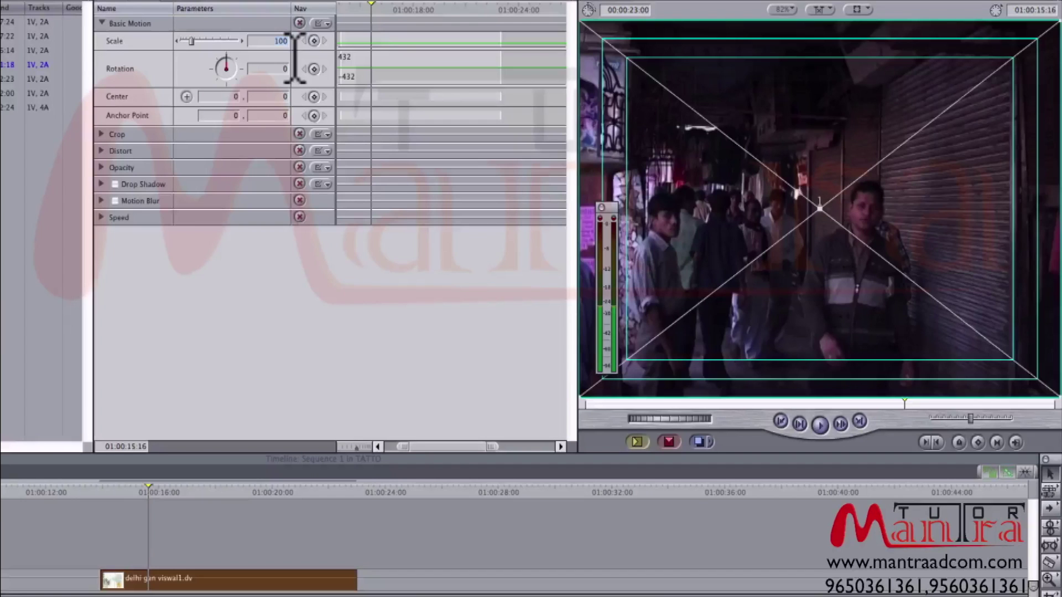
type("50")
key("Return")
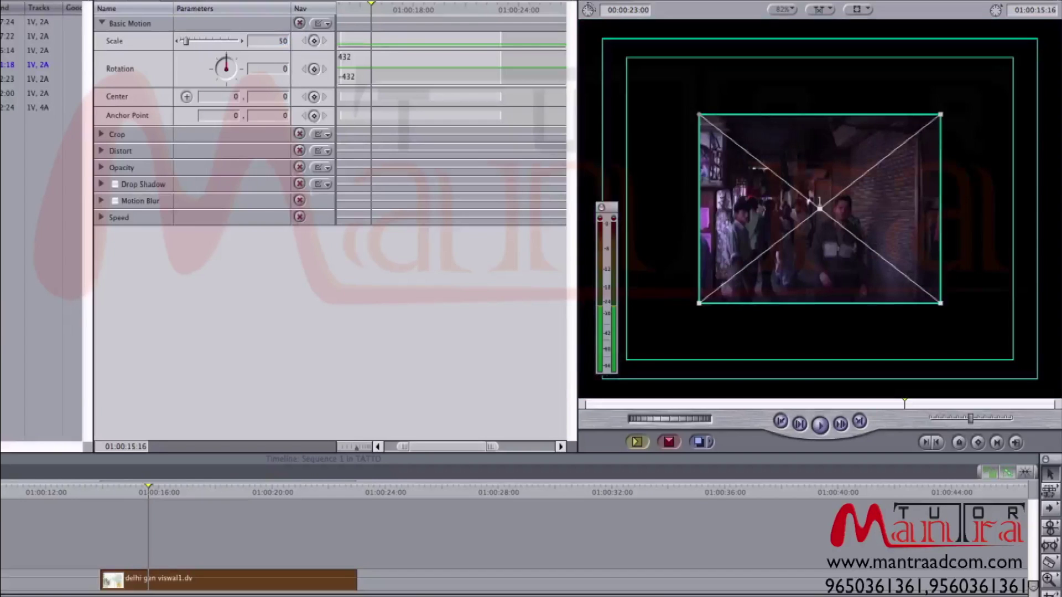
mouse_move(126, 489)
left_mouse_down()
mouse_move(251, 499)
mouse_move(139, 505)
left_mouse_up()
left_click_drag(609, 206, 579, 276)
key("space")
key("space")
At the clip's first frame, 01:00:13:23, set the scale to 100 and add a scale keyframe.
left_click_drag(103, 488, 100, 535)
key("Left")
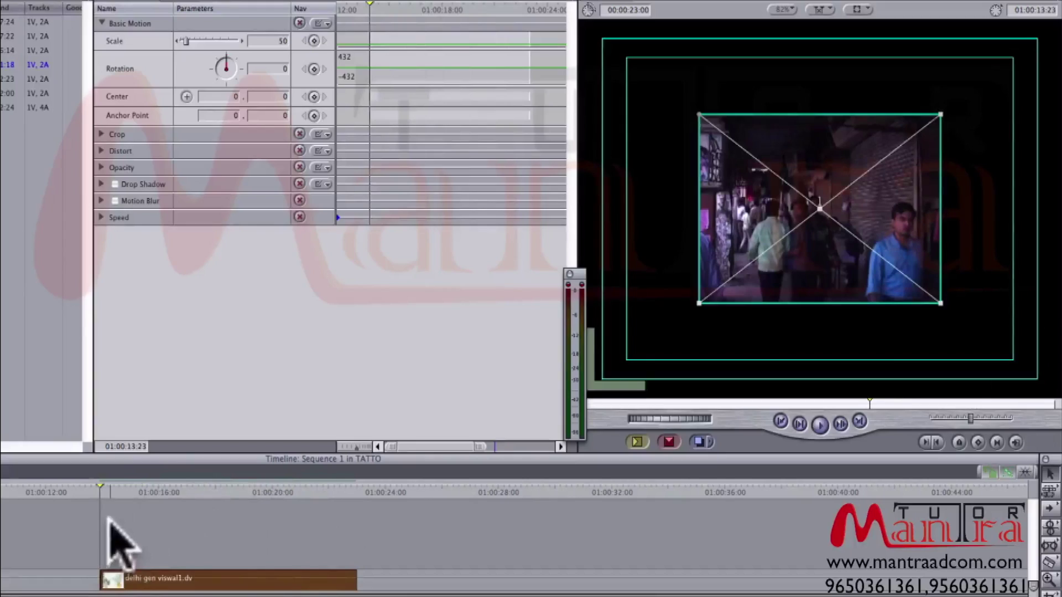
double_click(270, 41)
type("100")
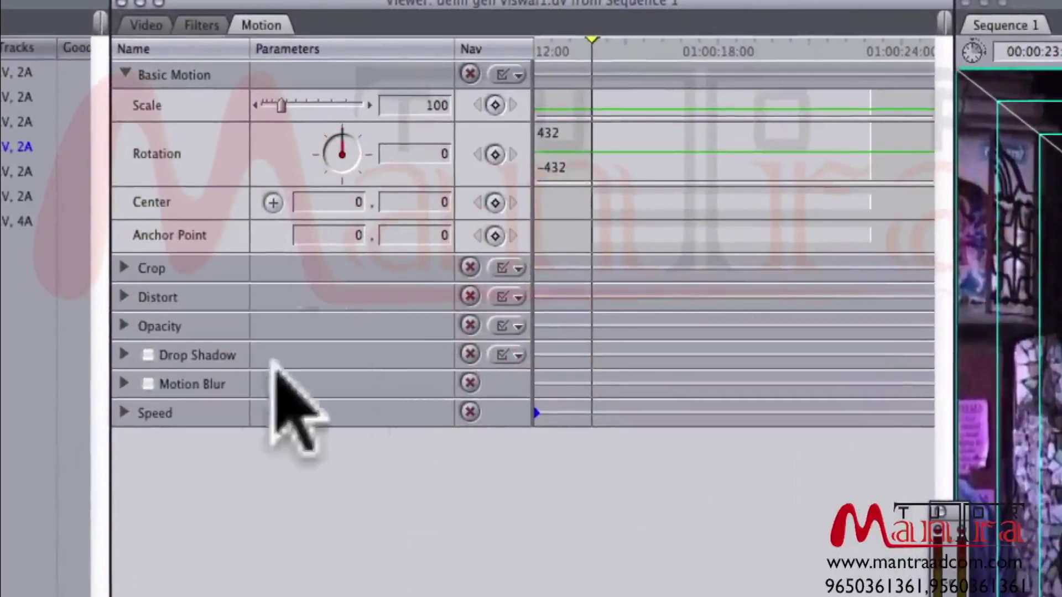
left_click(494, 105)
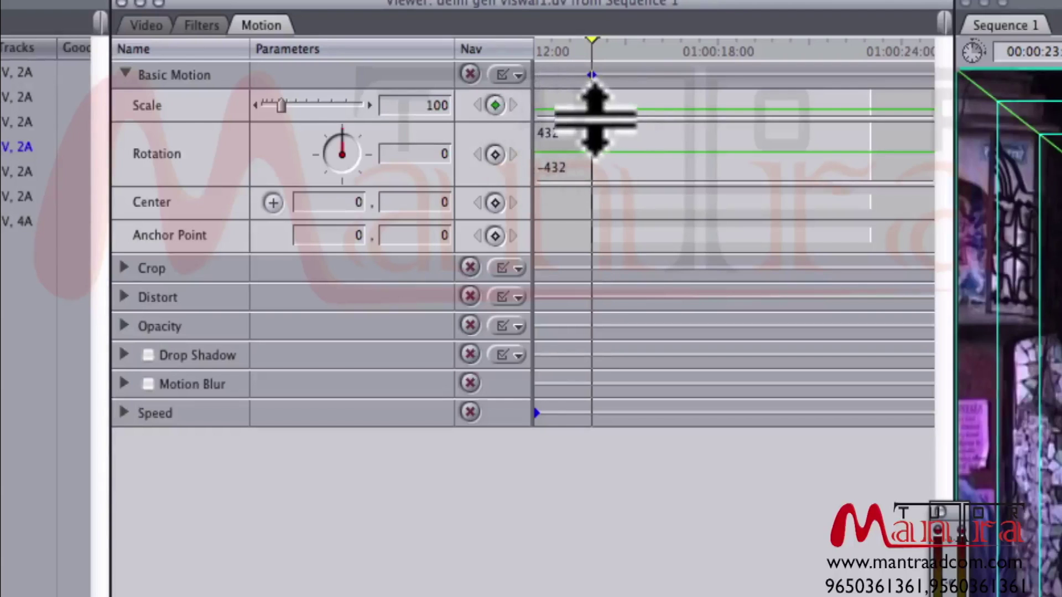
Add a second scale keyframe at 01:00:17:04 and set the scale there to 50.
key("space")
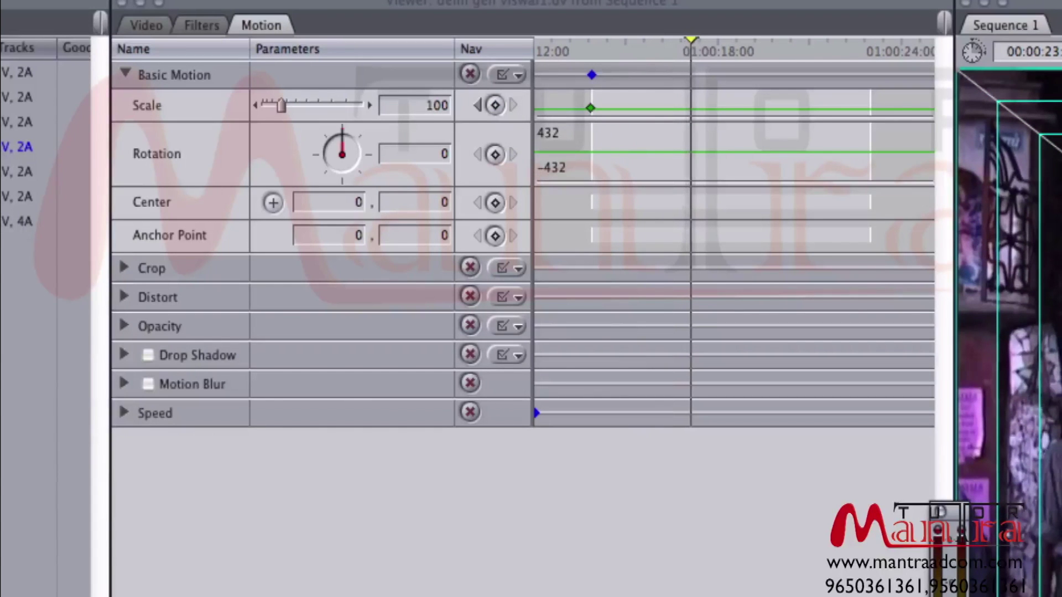
left_click(495, 105)
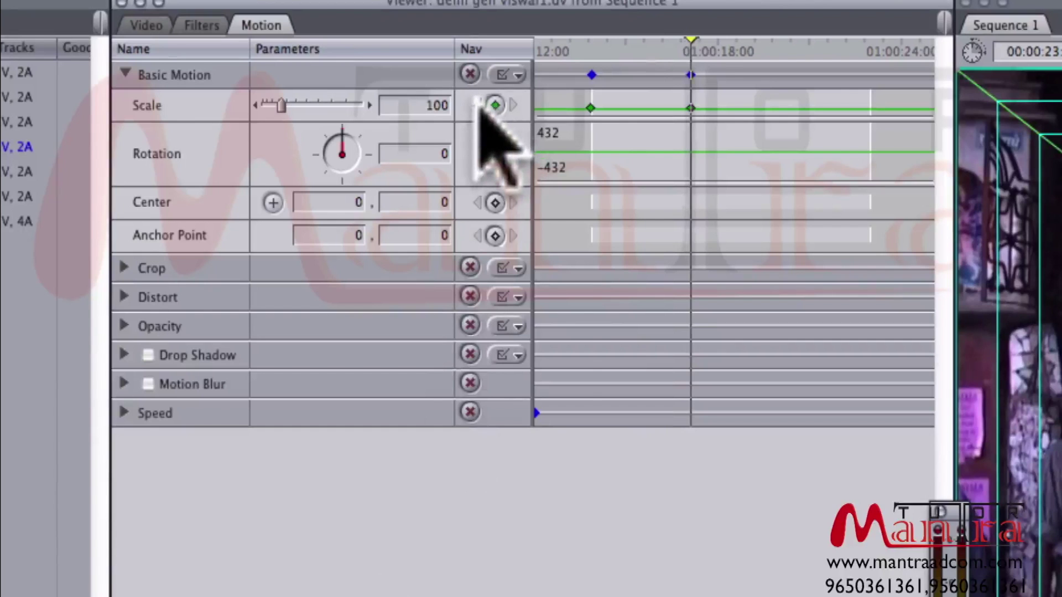
left_click(478, 105)
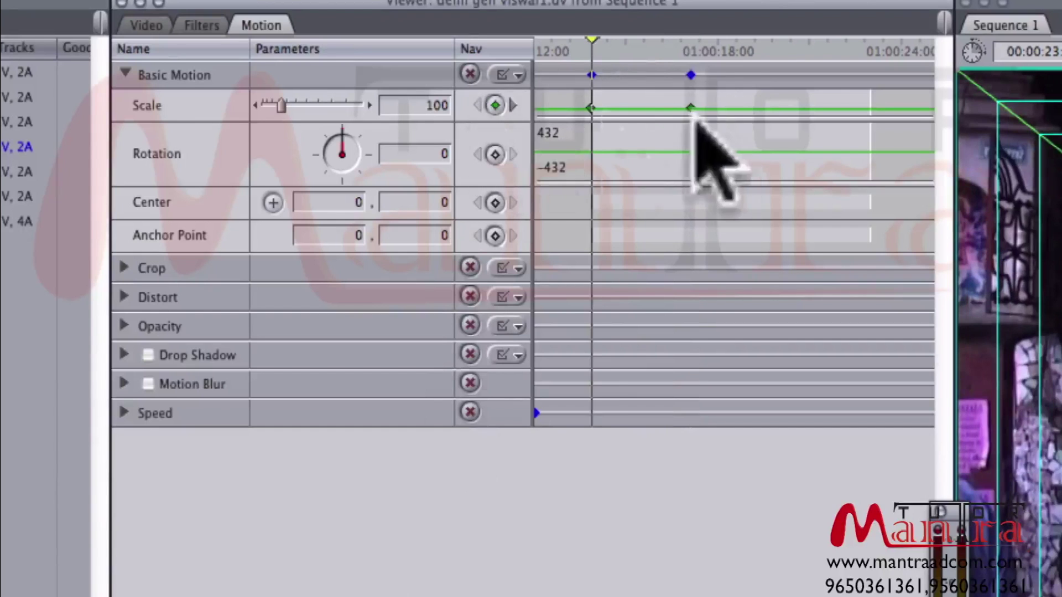
left_click(512, 105)
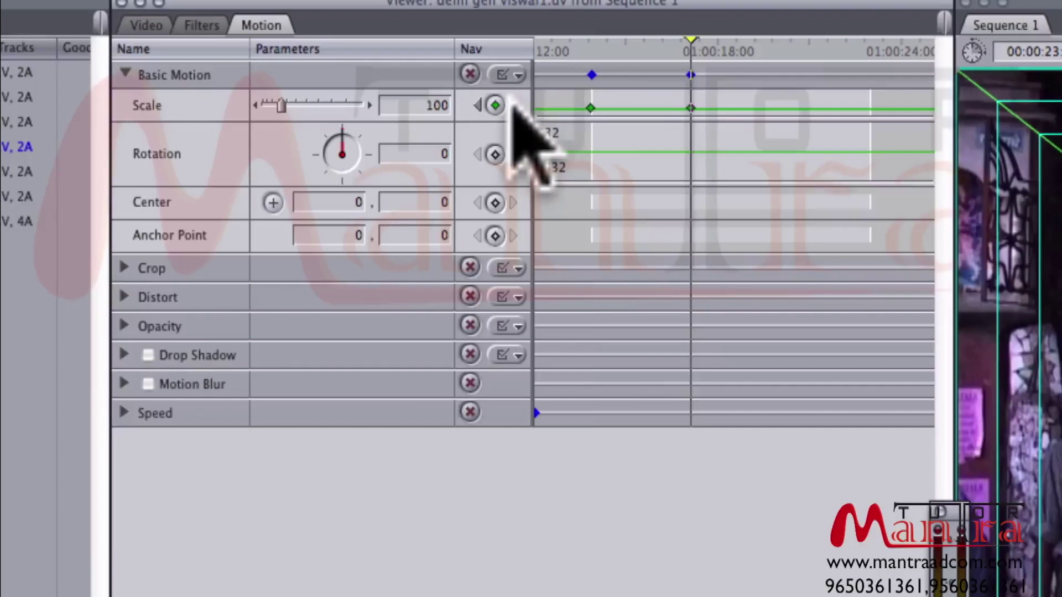
left_click(477, 105)
left_click(512, 106)
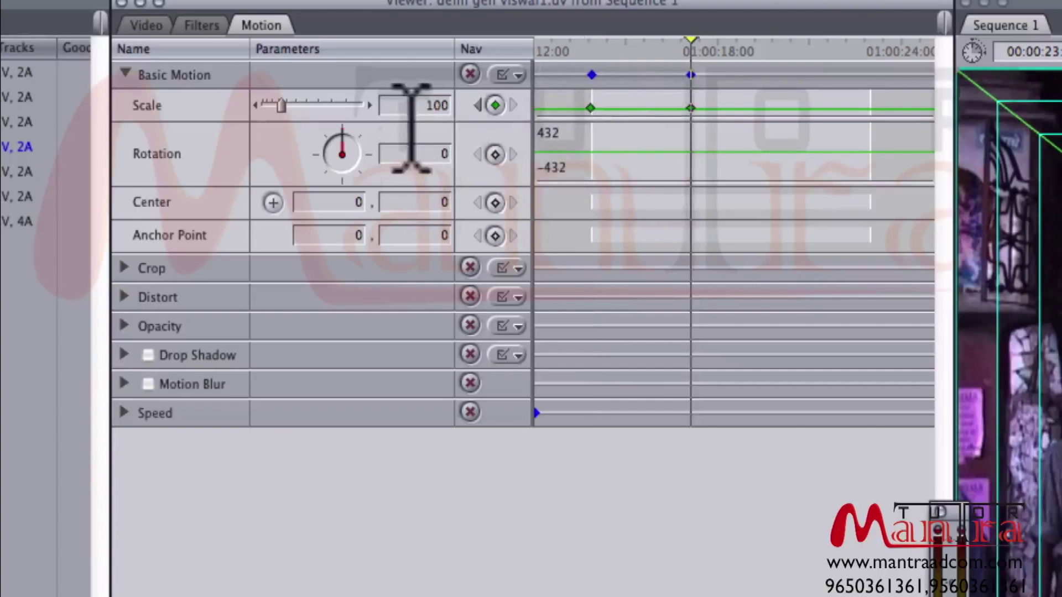
left_click(419, 106)
type("50")
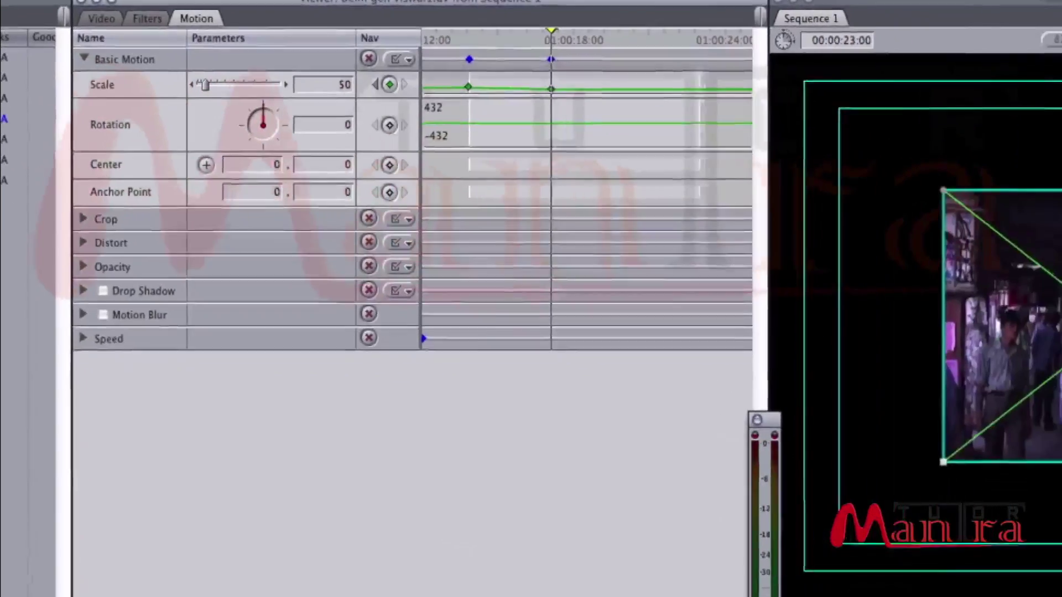
Play the sequence from the clip's start to check the shrink between the two scale keyframes.
left_click(32, 537)
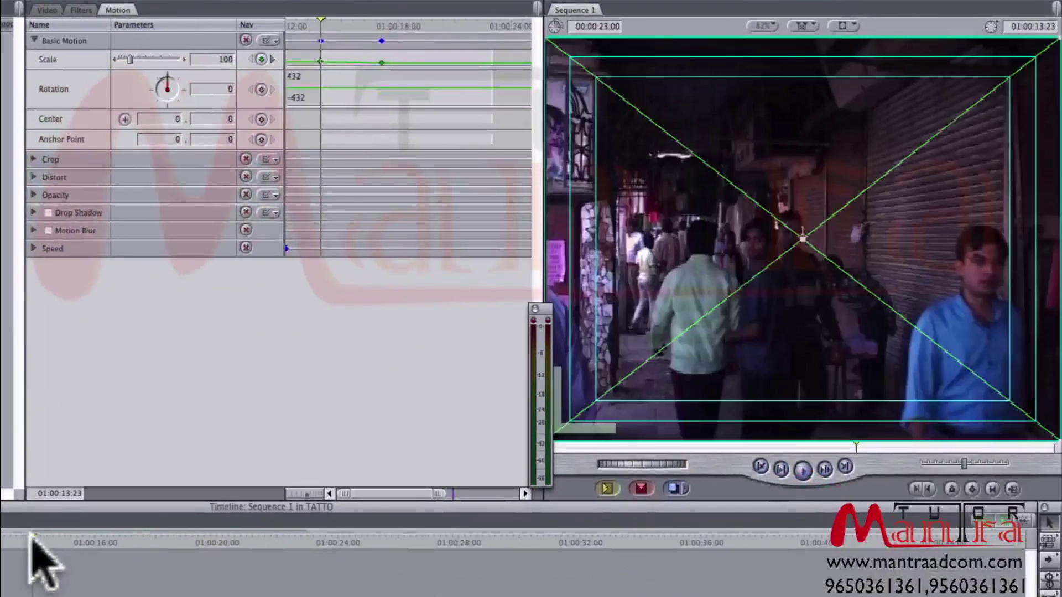
key("space")
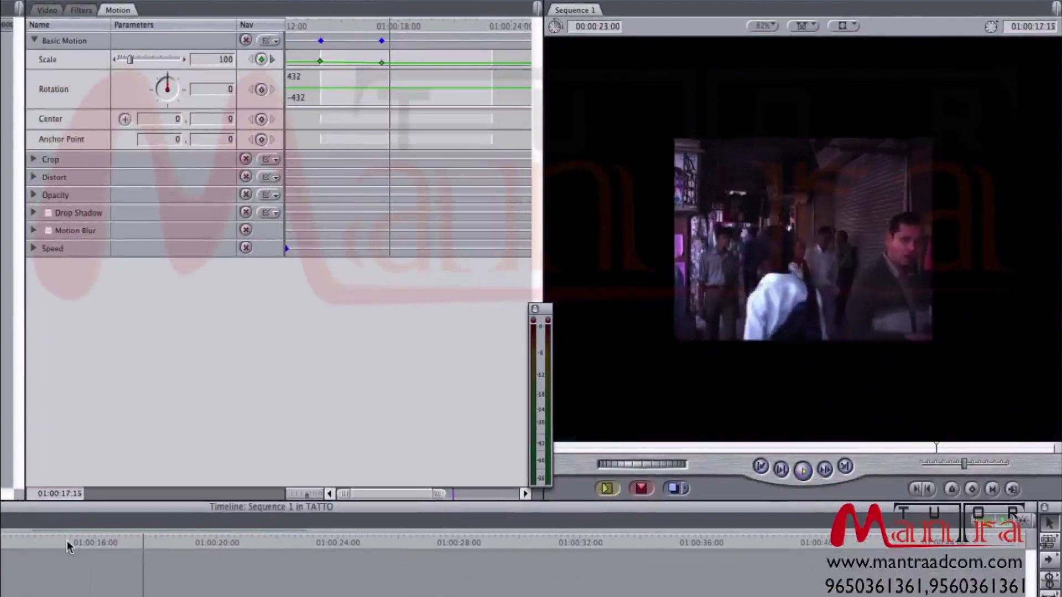
key("space")
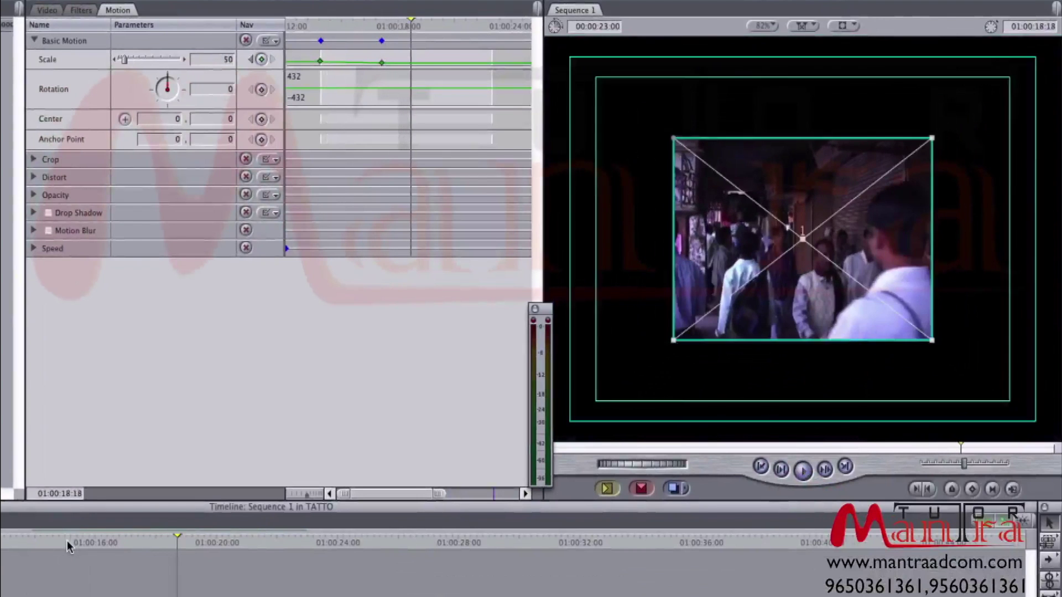
Add a third scale keyframe at 01:00:18:04, one second after the second keyframe.
left_click(30, 545)
left_click(319, 20)
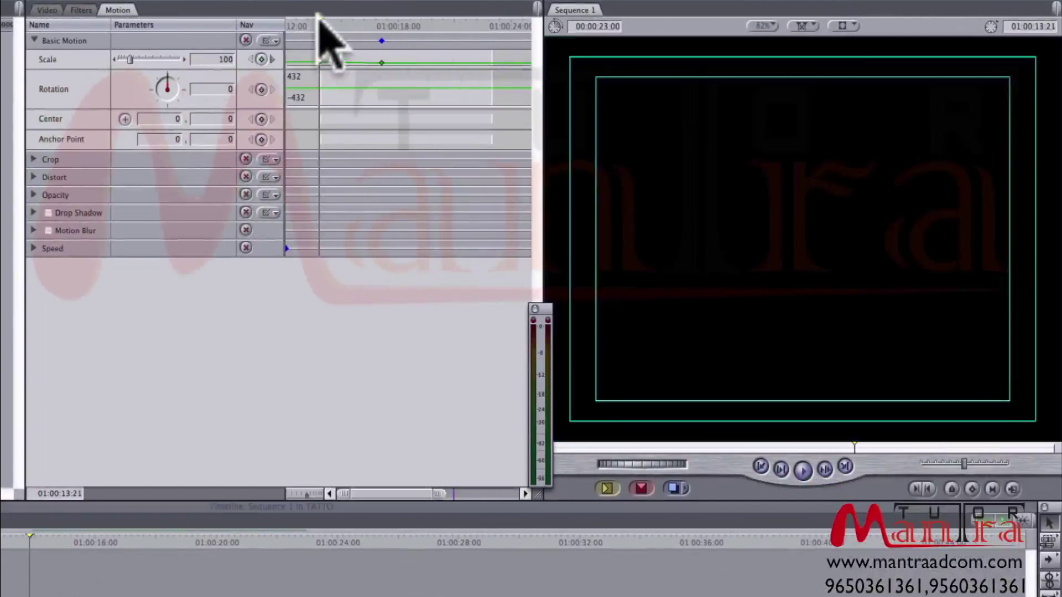
left_click(321, 26)
left_click(261, 59)
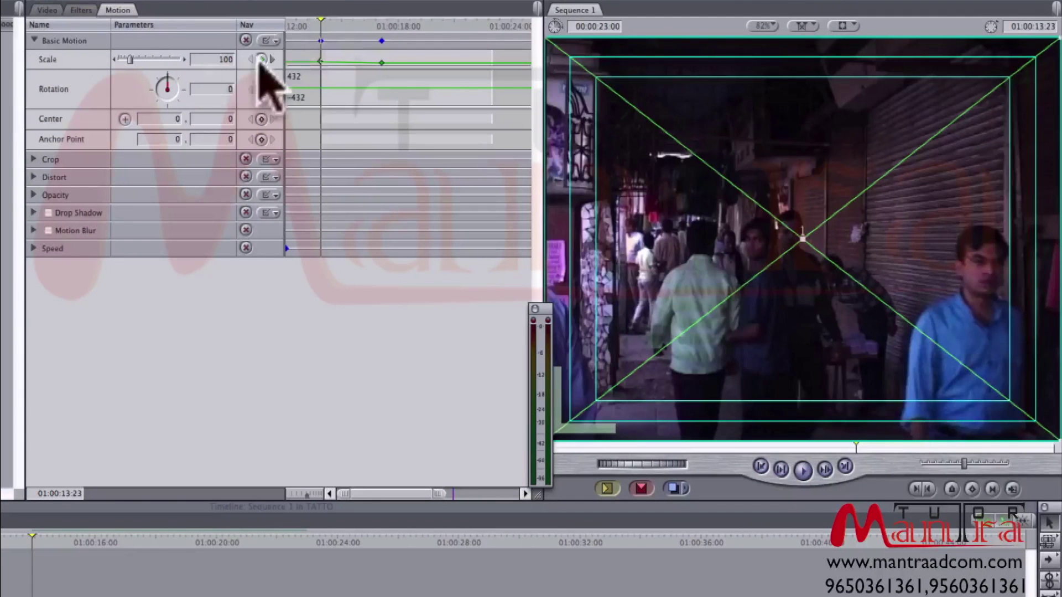
left_click(272, 60)
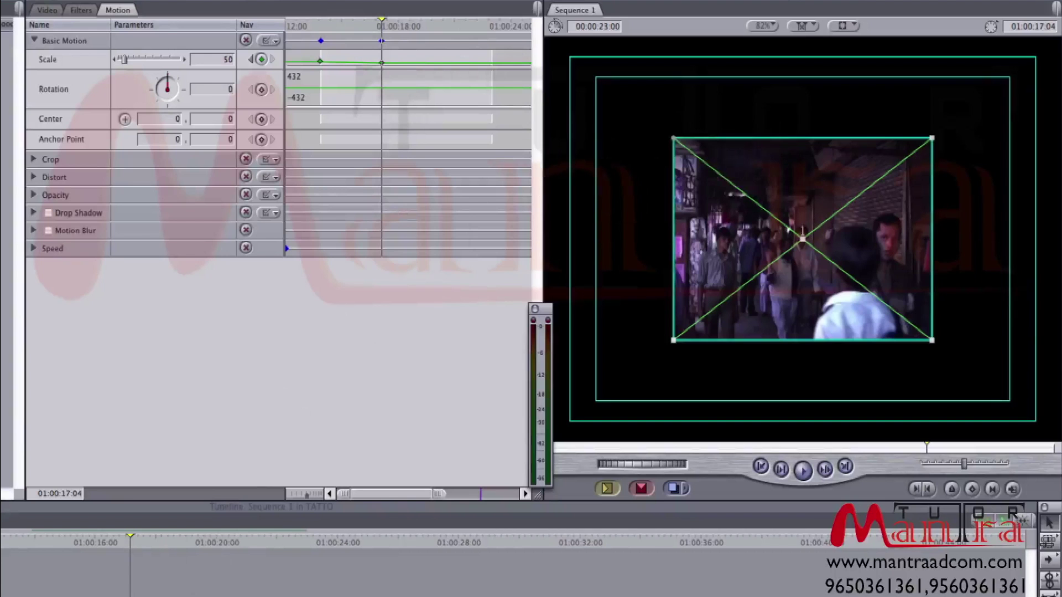
key("shift+Right")
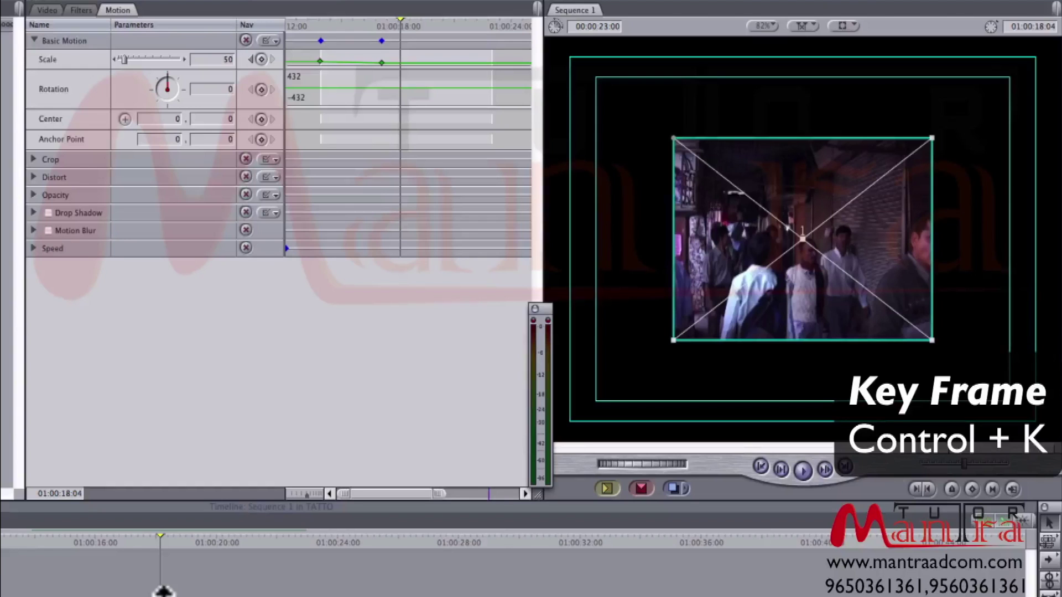
key("ctrl+k")
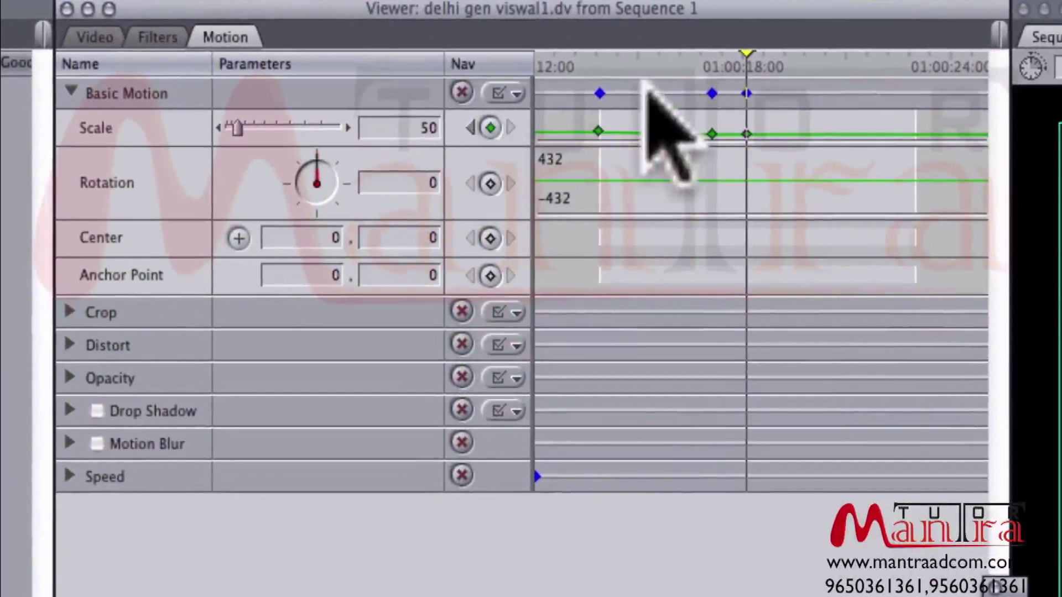
Add a fourth scale keyframe about two seconds after the third and set the scale there to 25.
left_click(660, 59)
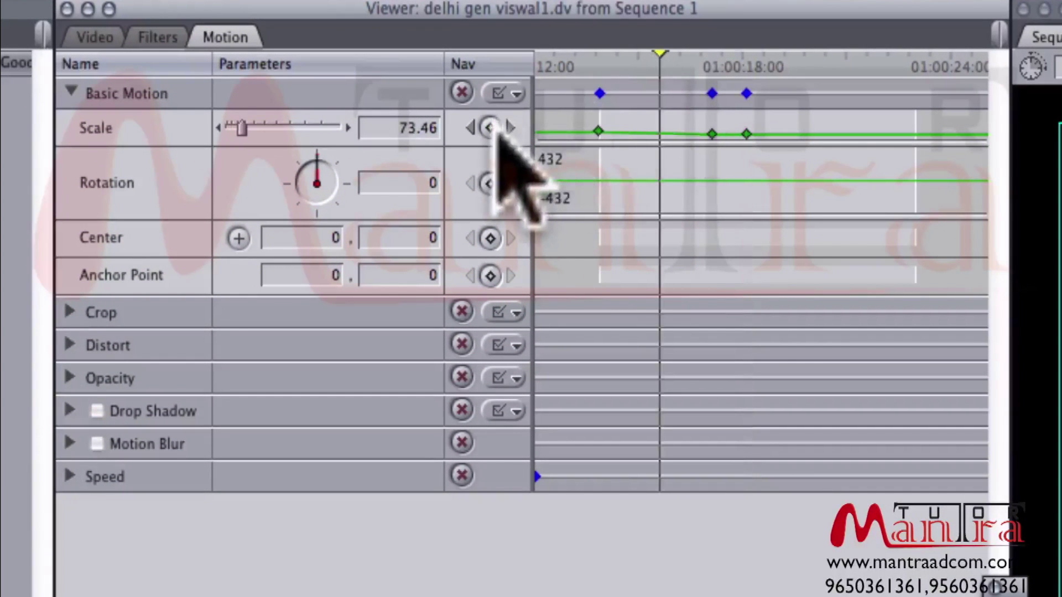
left_click(510, 128)
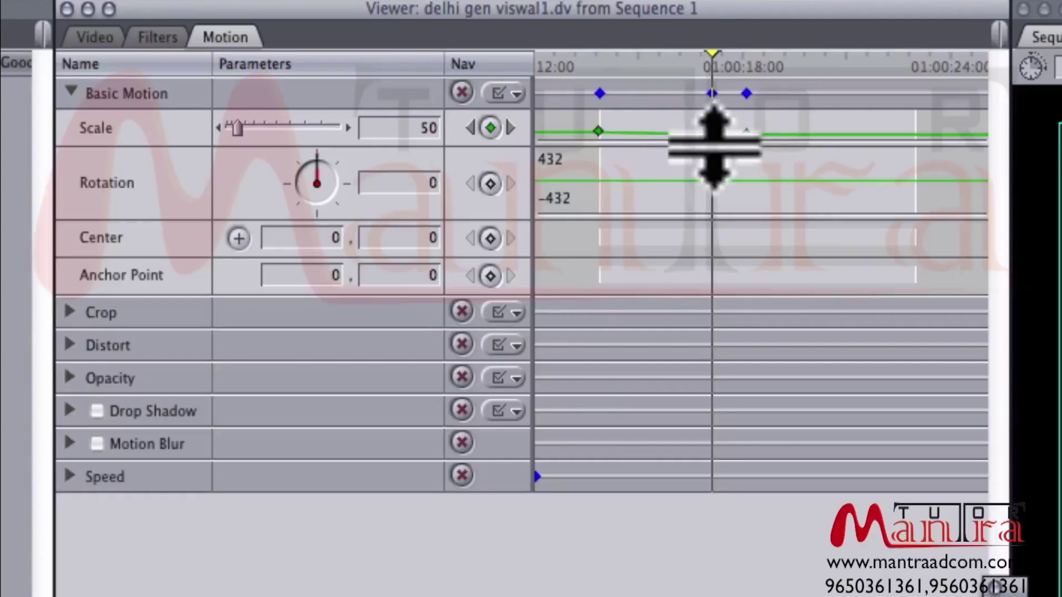
left_click_drag(712, 50, 742, 40)
left_click_drag(744, 41, 809, 40)
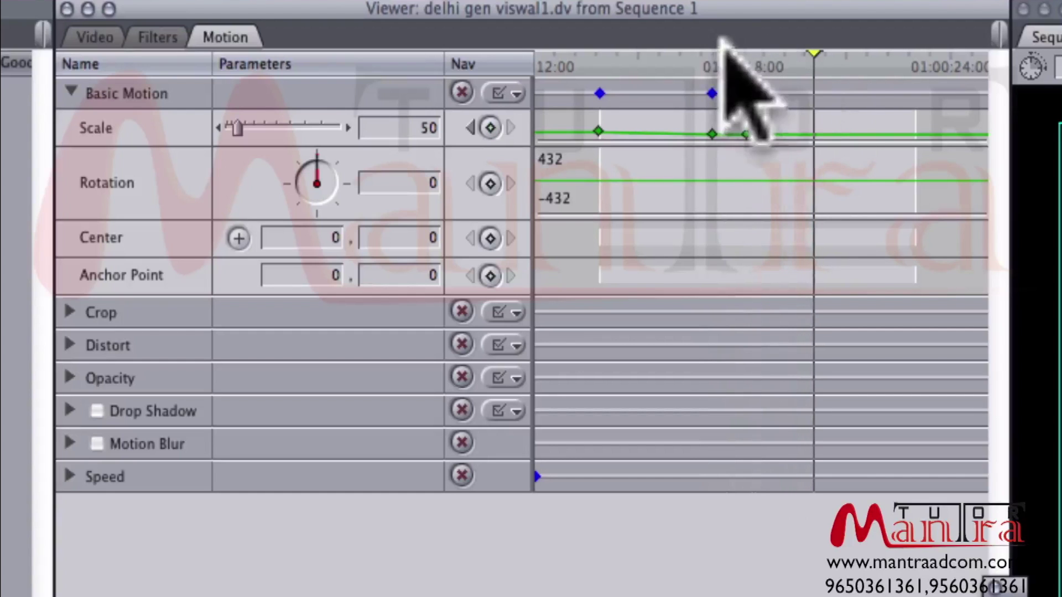
left_click(490, 128)
left_click(431, 132)
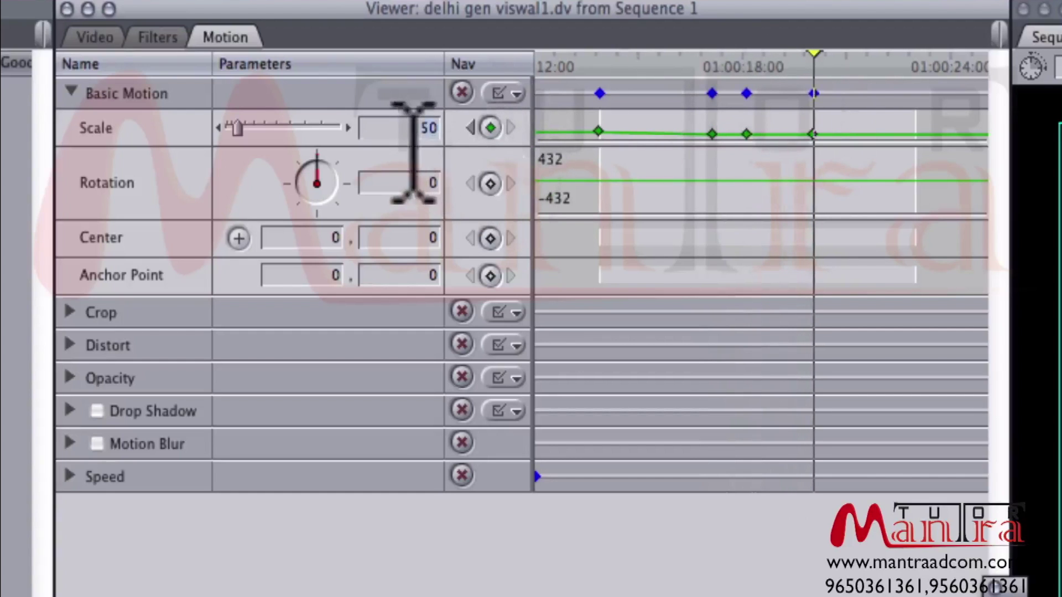
type("25")
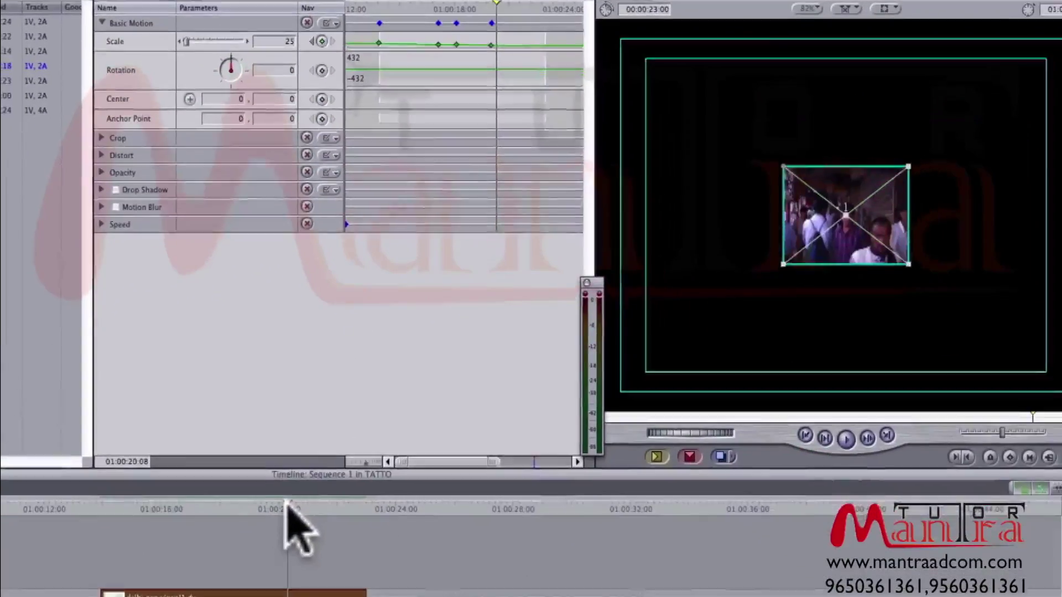
Play the clip from its start to review the scale animation through the fourth keyframe.
left_click_drag(313, 590, 94, 596)
key("space")
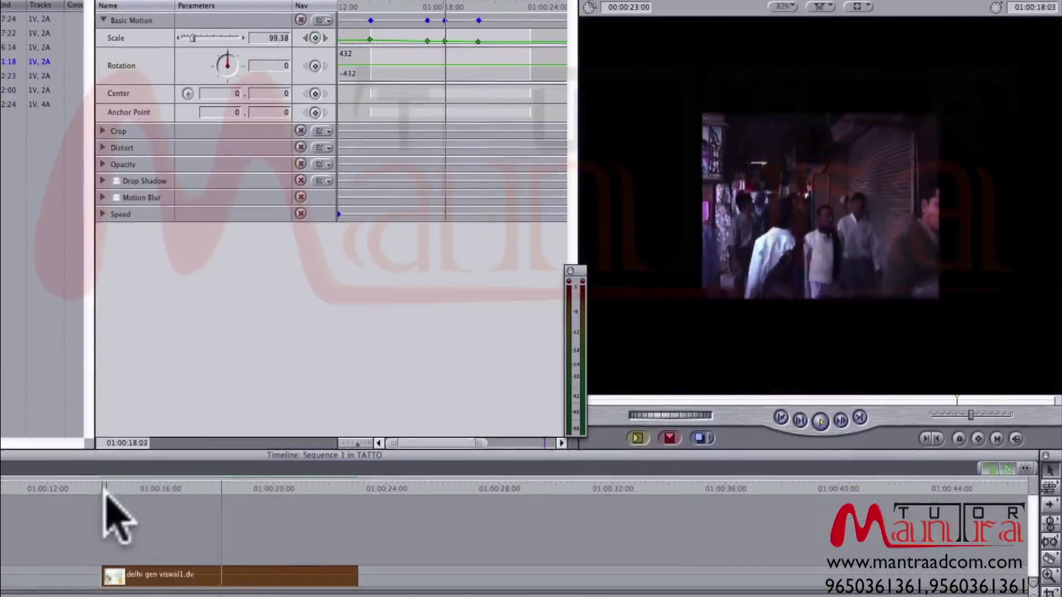
key("space")
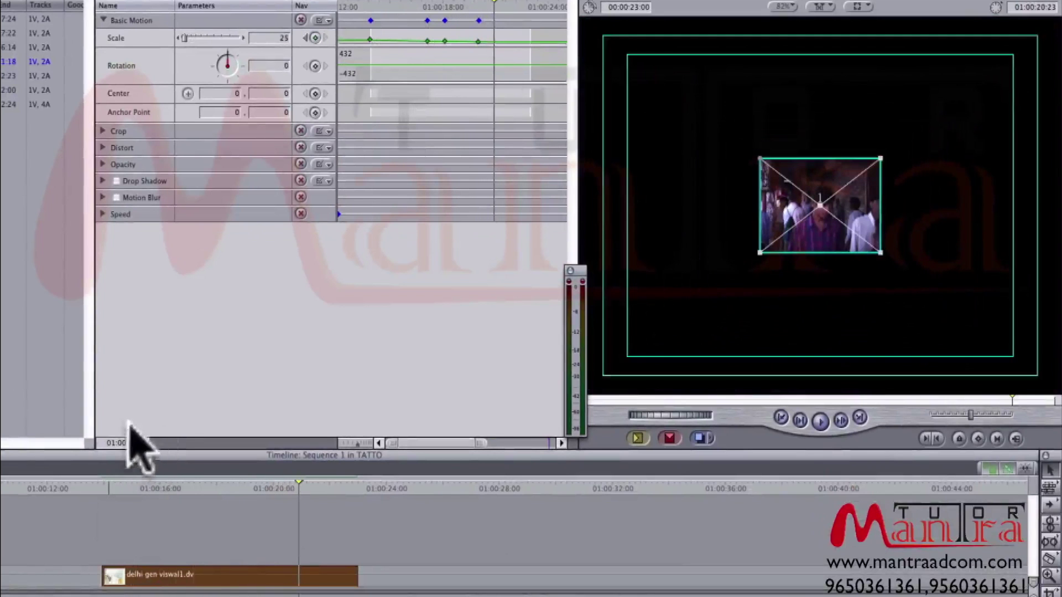
Add a fifth scale keyframe at 01:00:20:23.
left_click(315, 38)
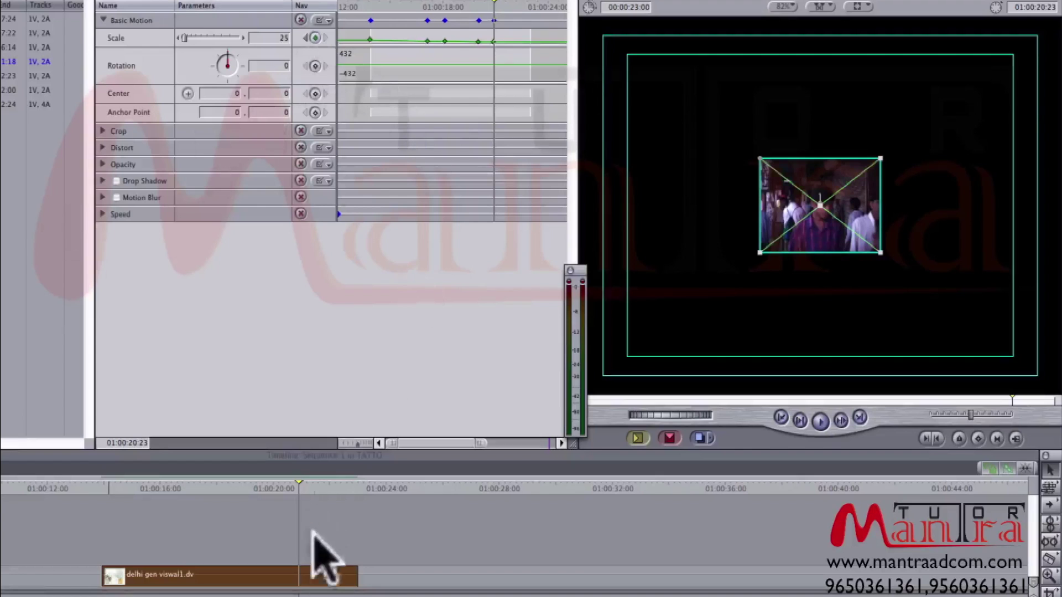
left_click(342, 485)
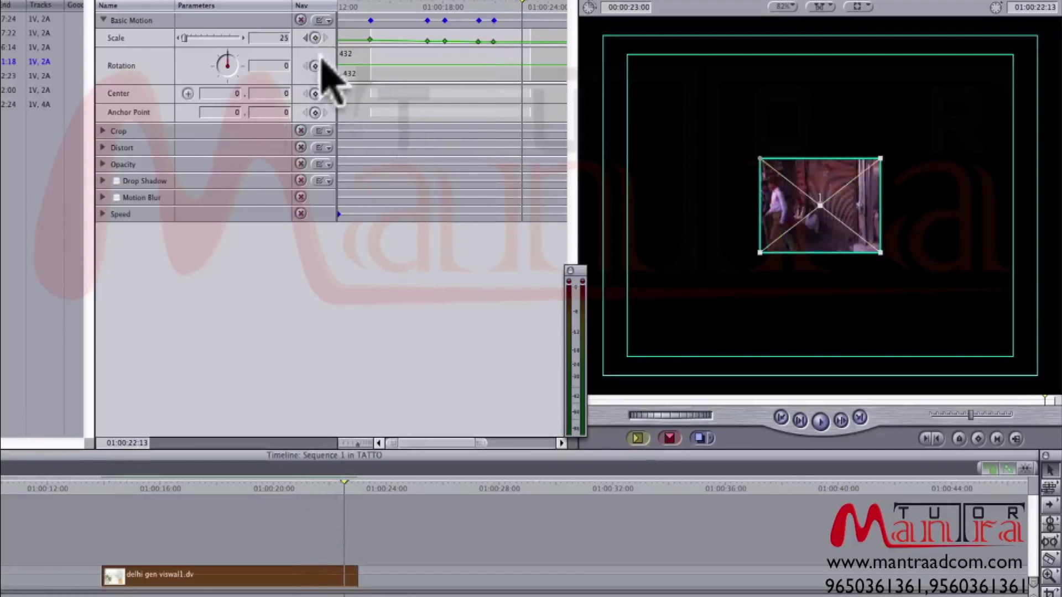
left_click(306, 38)
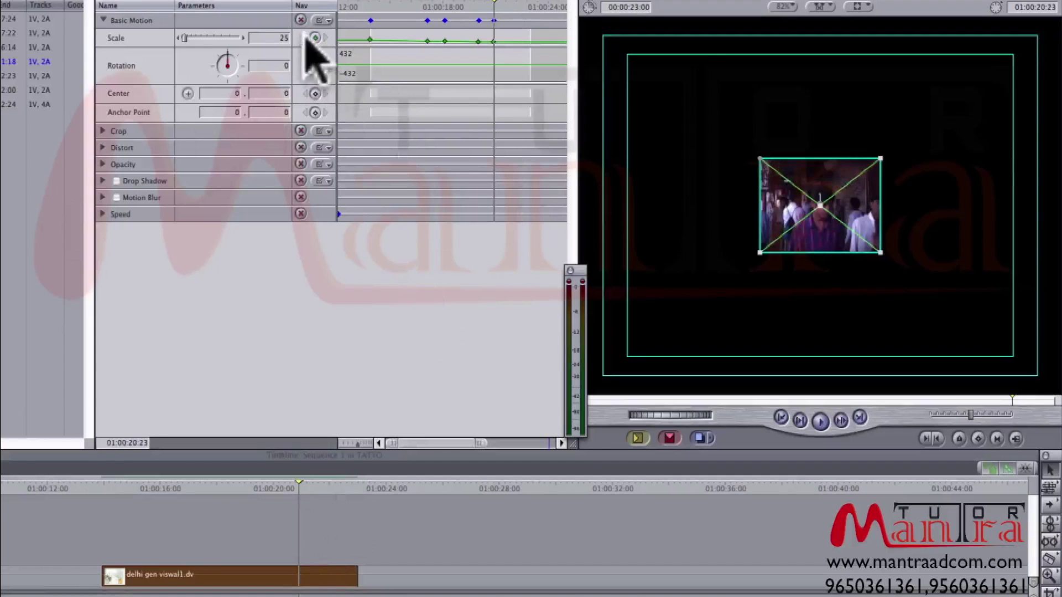
Extend the clip's end to about 01:00:25:08 and add a scale keyframe at 01:00:22:23 with the scale set to 100.
key("shift+Right")
key("shift+Right")
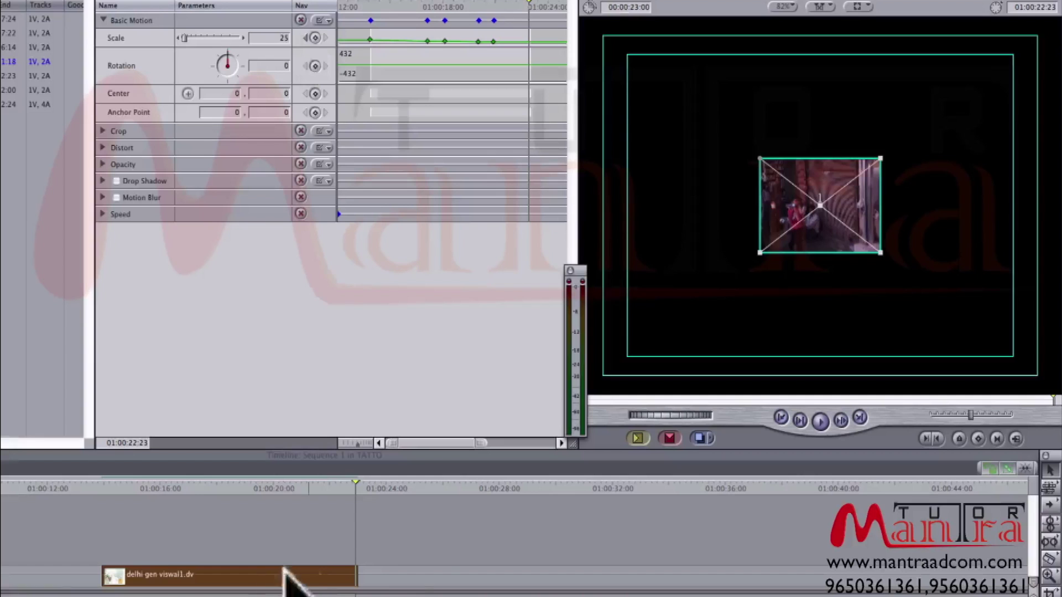
left_click_drag(361, 575, 423, 575)
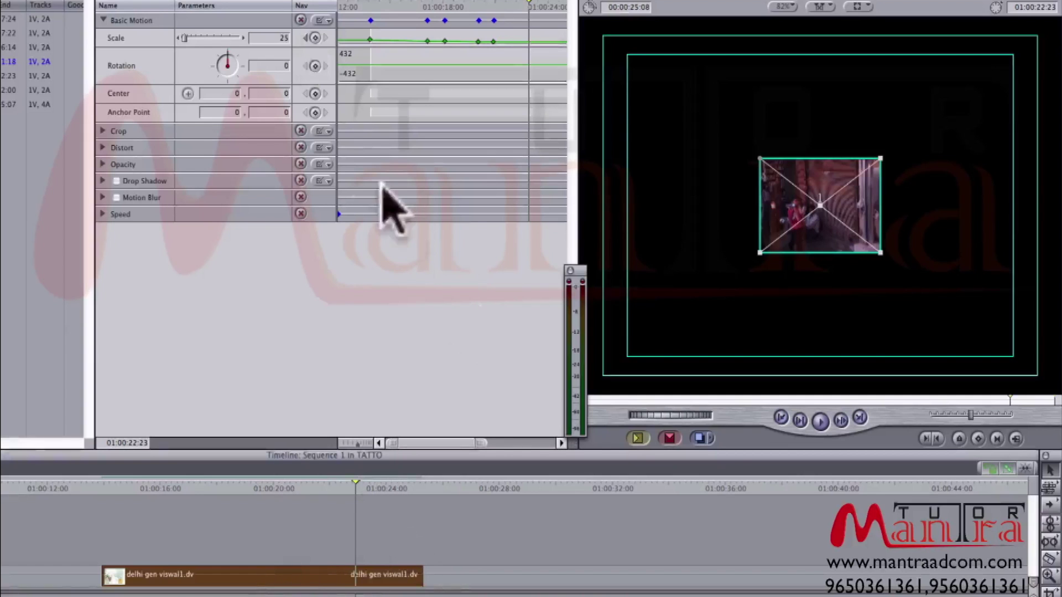
left_click(315, 38)
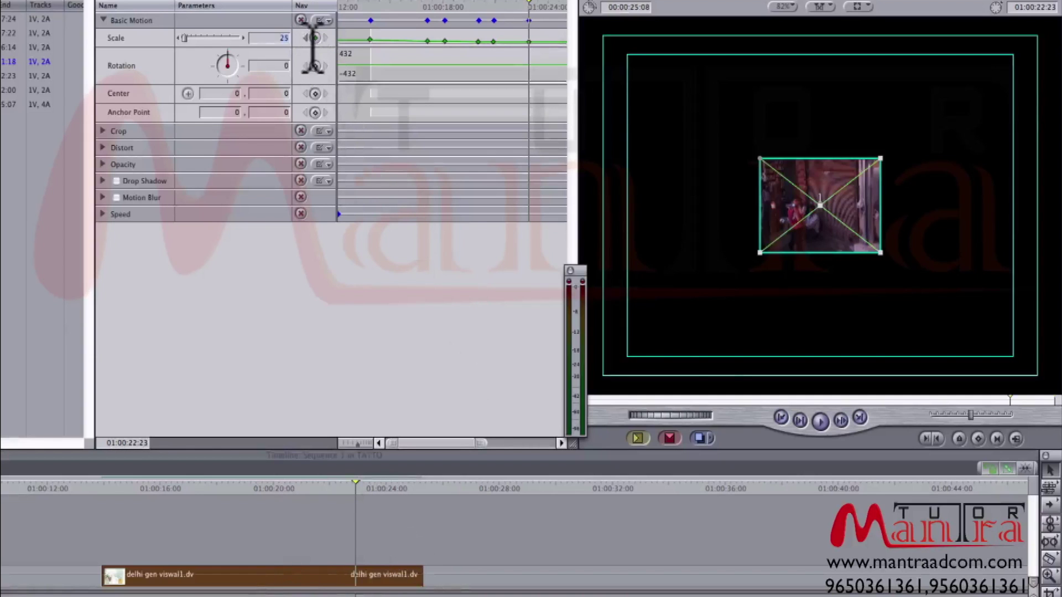
Play the extended clip from its start to review the complete scale animation.
left_click(111, 489)
key("space")
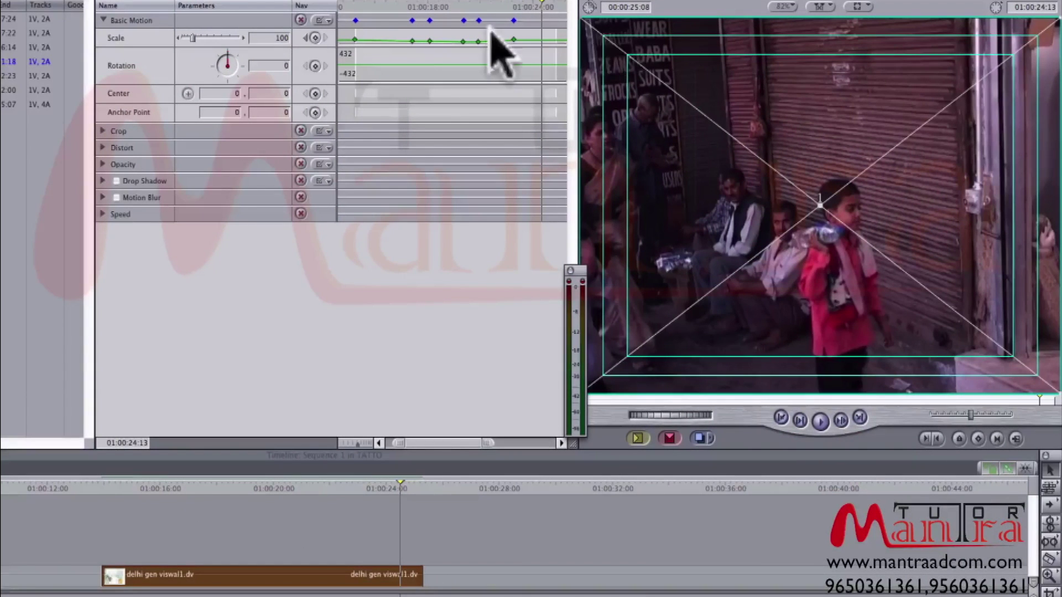
Delete the clip's last scale keyframe, then reset Basic Motion to clear all its remaining keyframes.
key("super+minus")
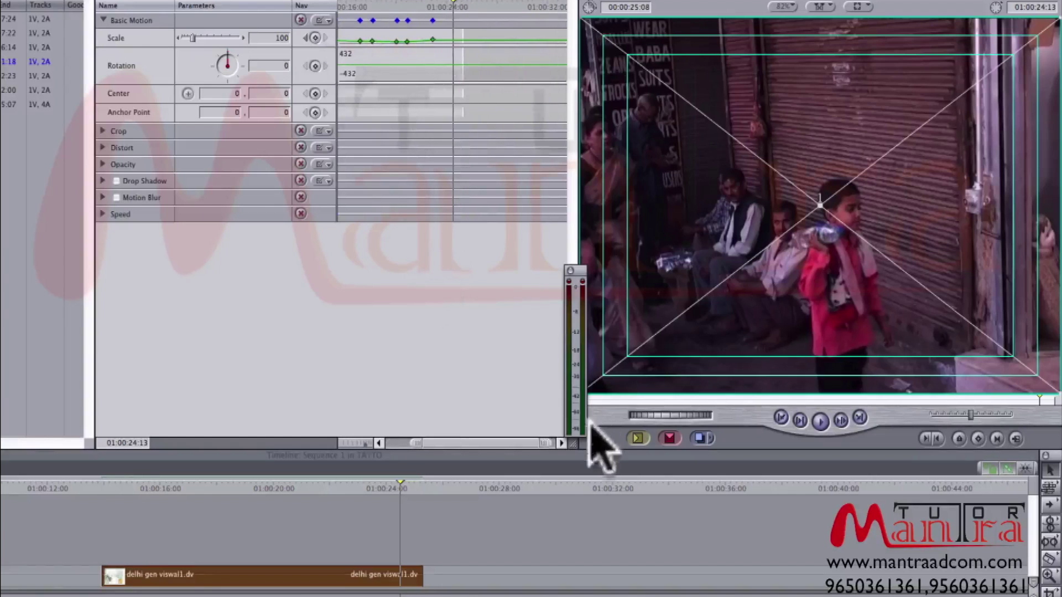
left_click_drag(574, 445, 549, 433)
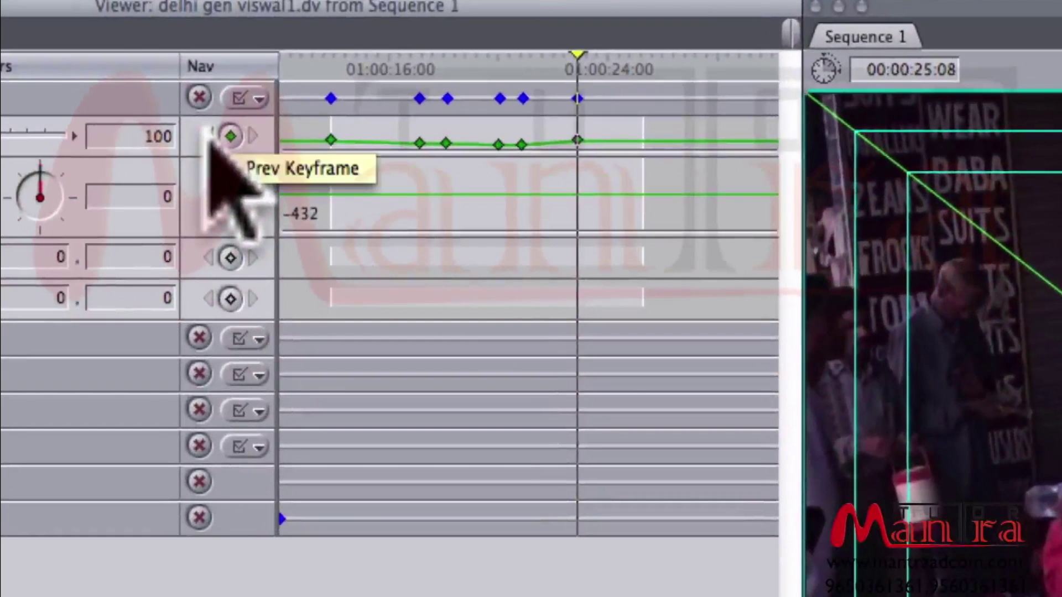
left_click(208, 137)
left_click(253, 137)
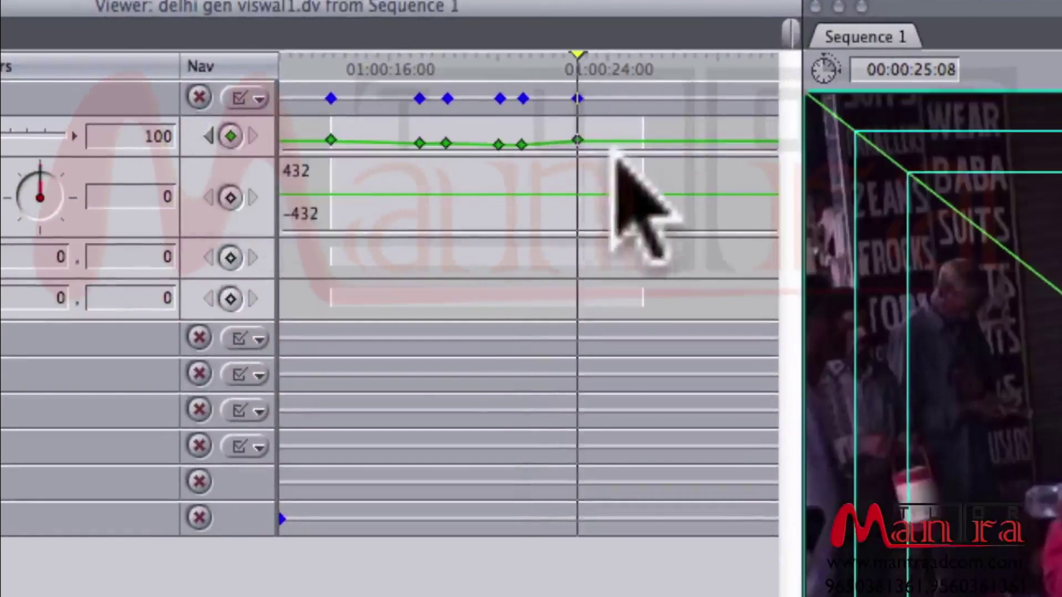
left_click(230, 137)
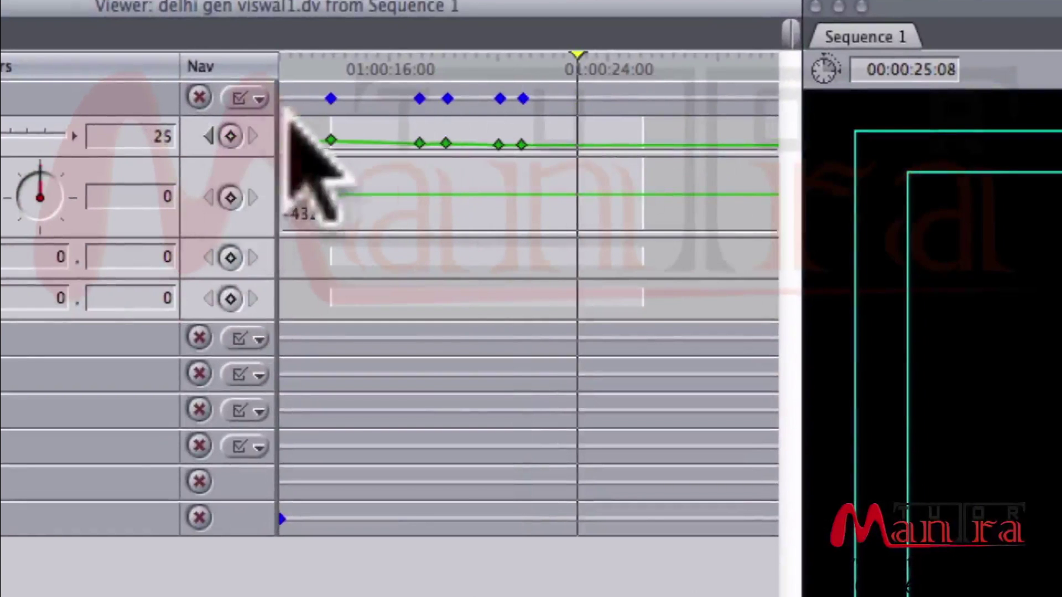
left_click(195, 95)
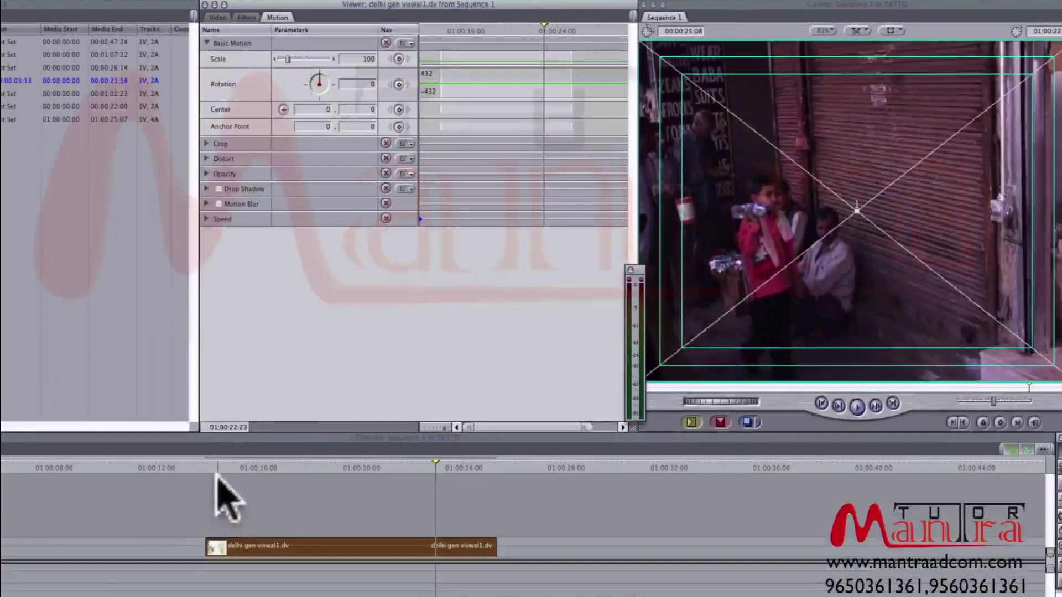
Add a motion keyframe for all Basic Motion, Crop and Distort parameters at the clip's start.
left_click_drag(214, 467, 205, 462)
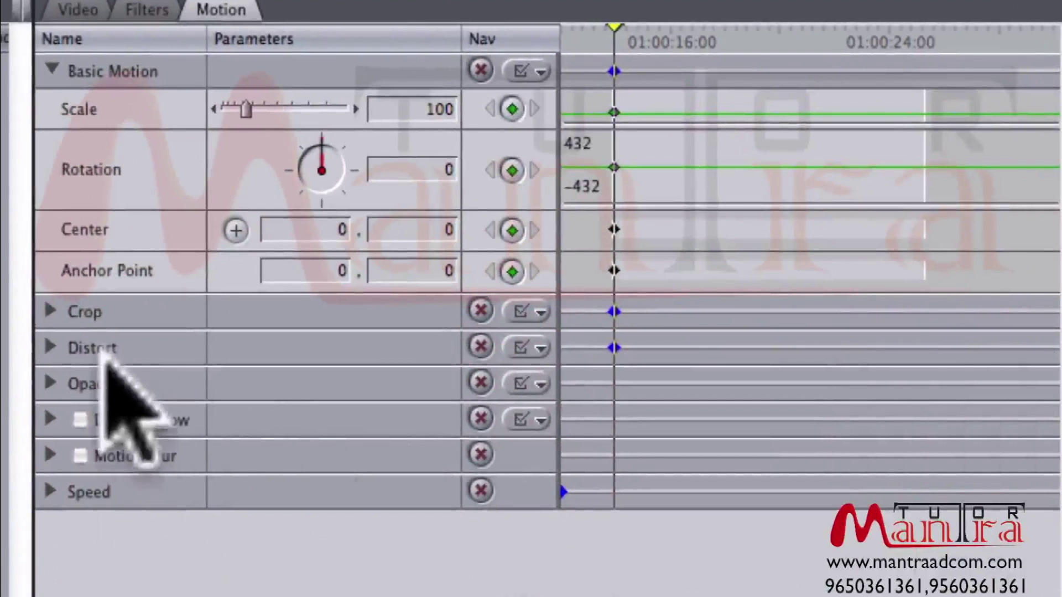
left_click(50, 67)
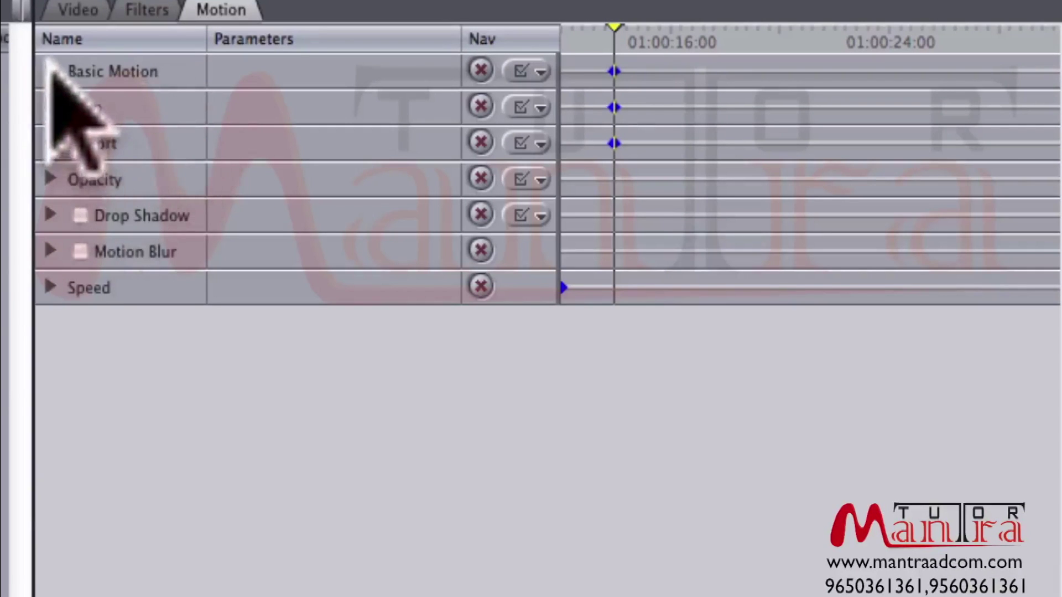
left_click(50, 68)
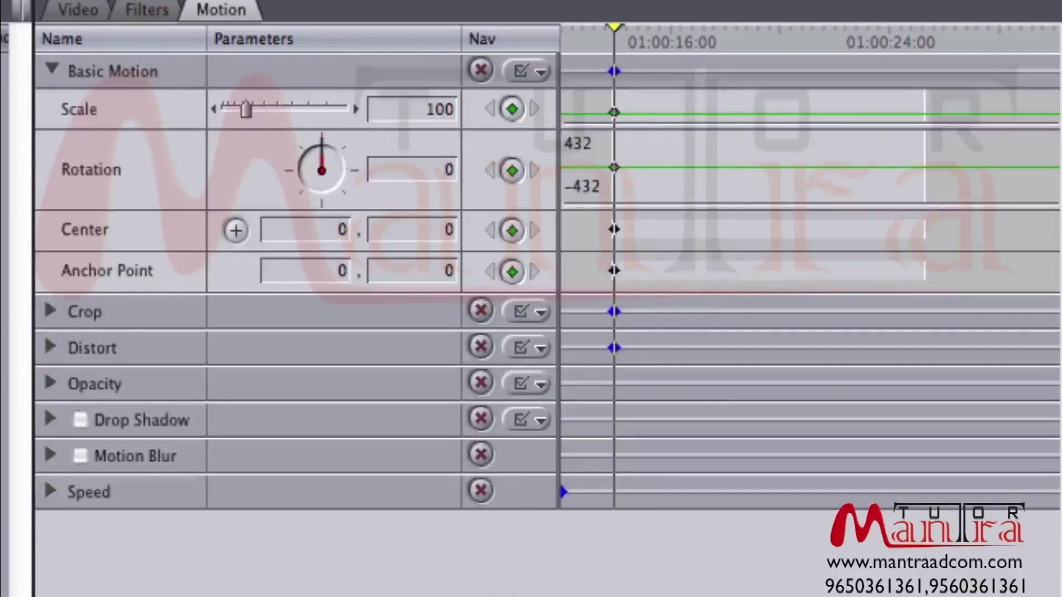
Add a second motion keyframe at 01:00:15:00 with the scale set to 50 and the rotation to 30.
key("shift+Right")
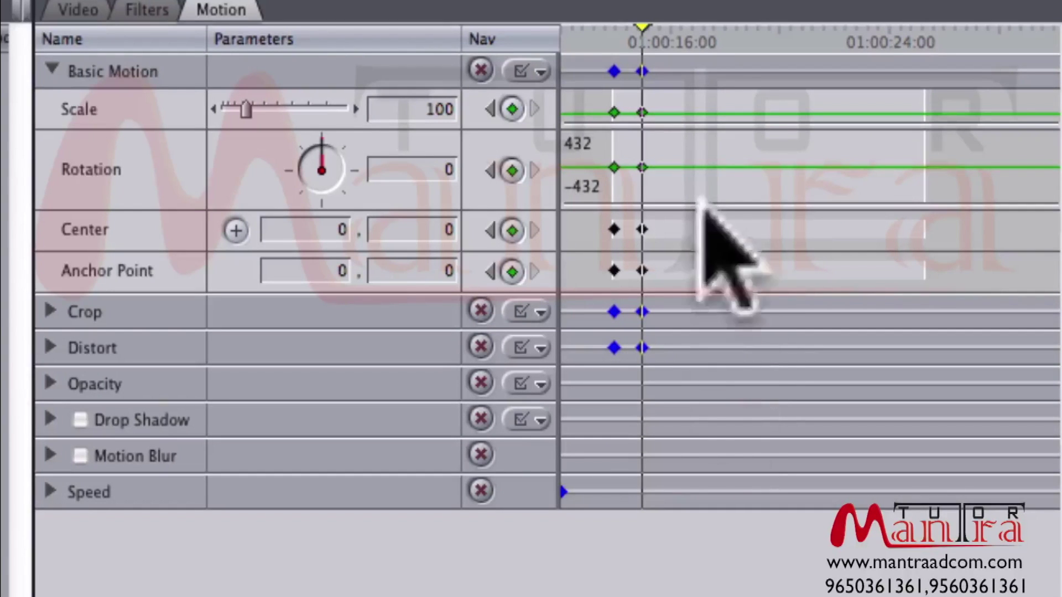
left_click(427, 109)
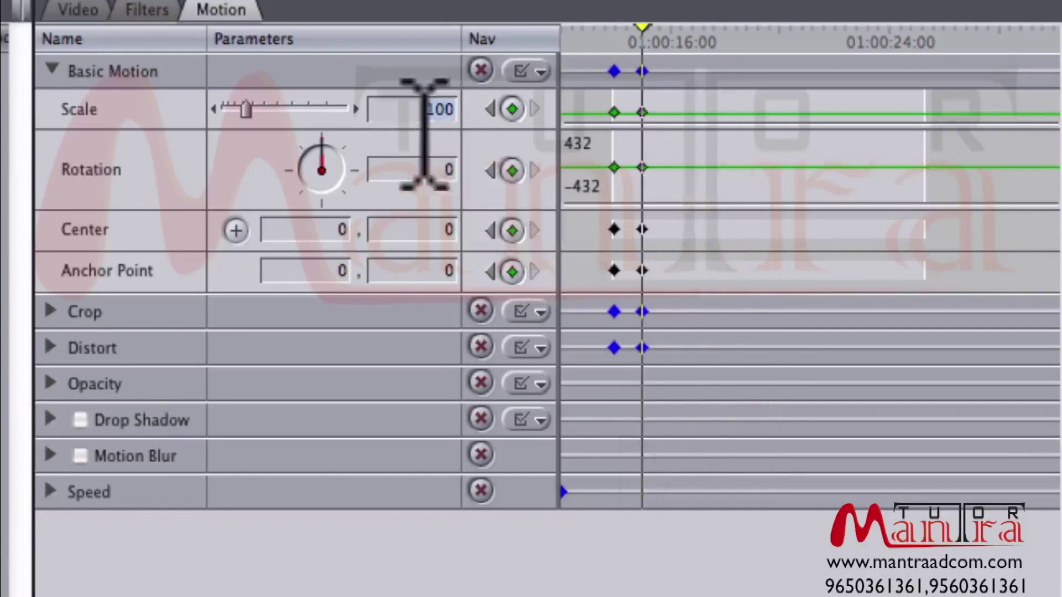
type("5")
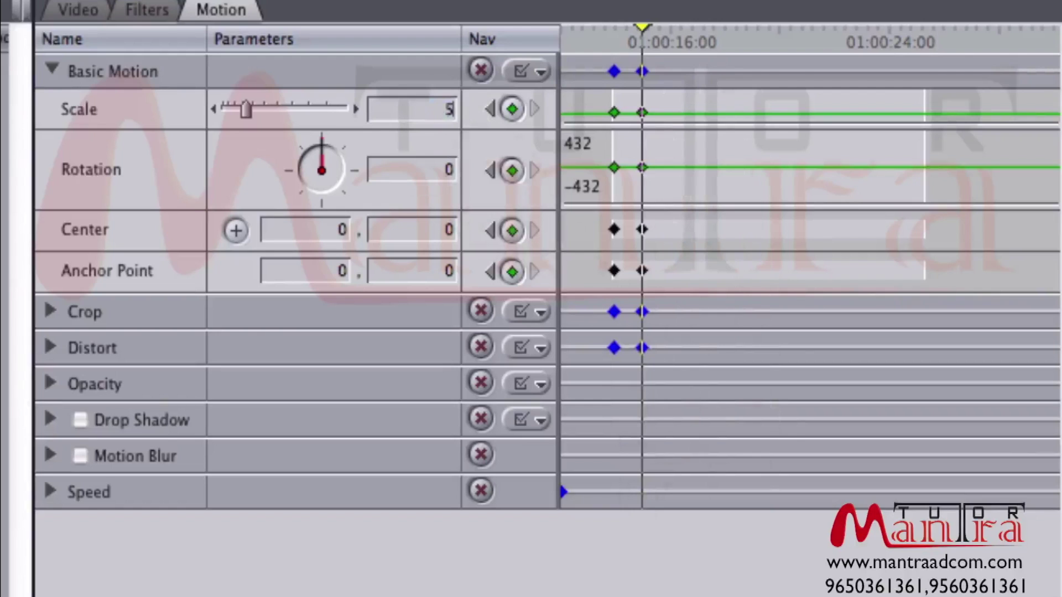
type("0")
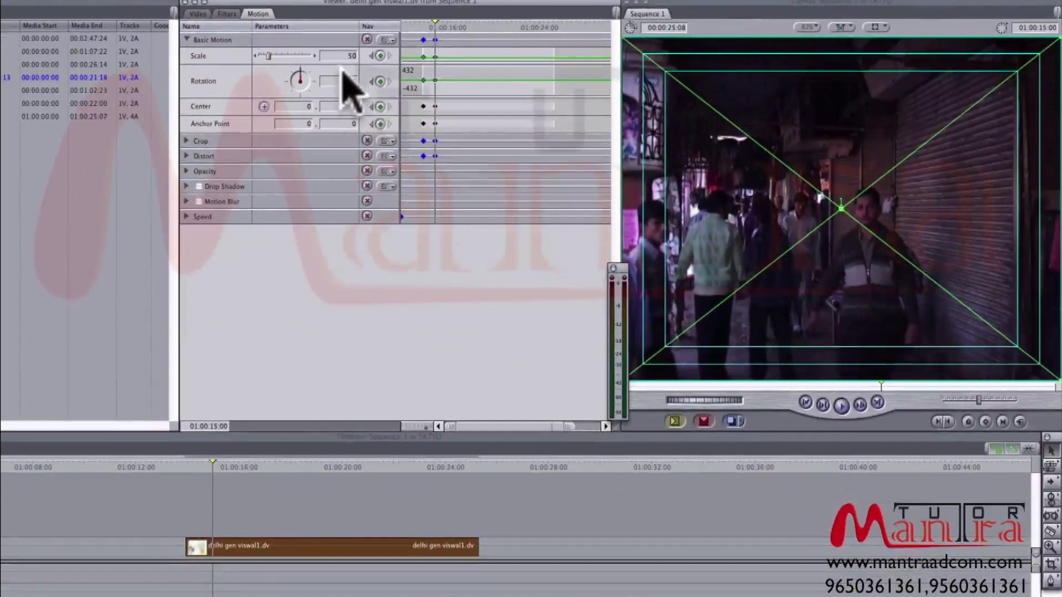
key("Return")
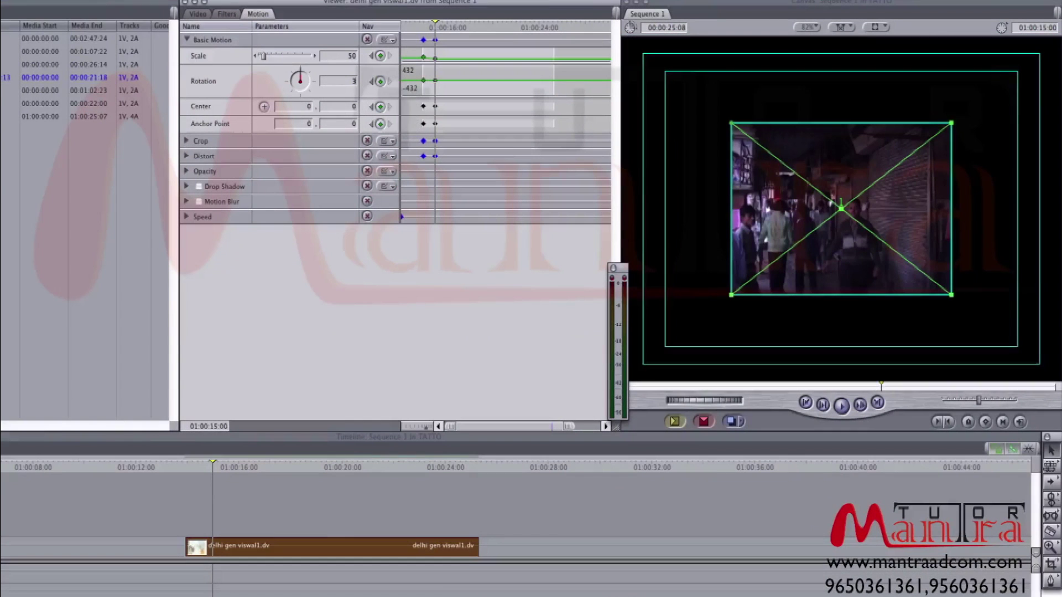
left_click_drag(396, 83, 396, 81)
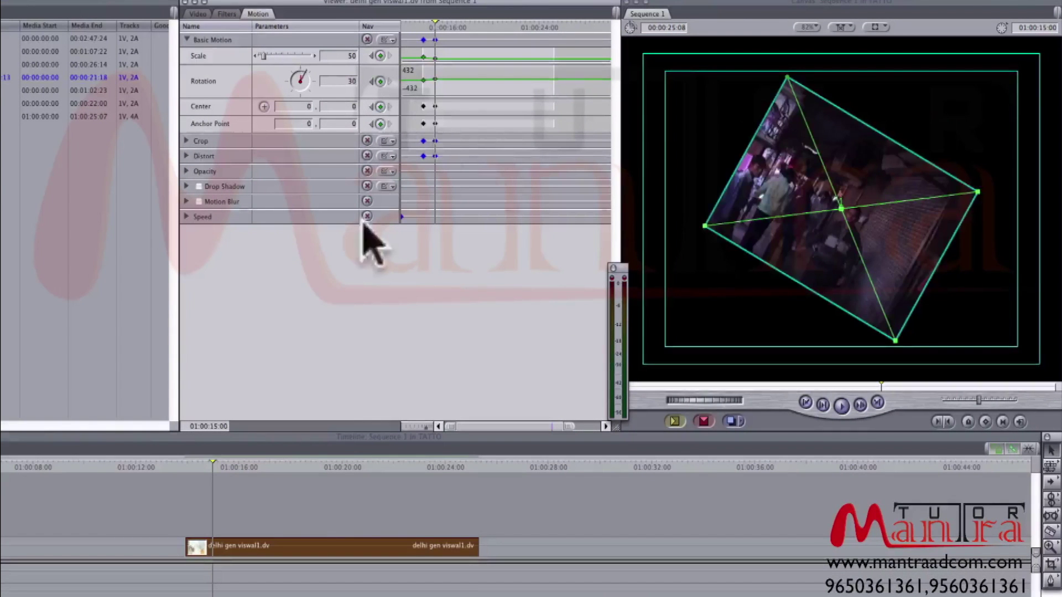
Add a third motion keyframe at 01:00:16:12 with the rotation set to 0, and play the animation from the clip's start.
key("space")
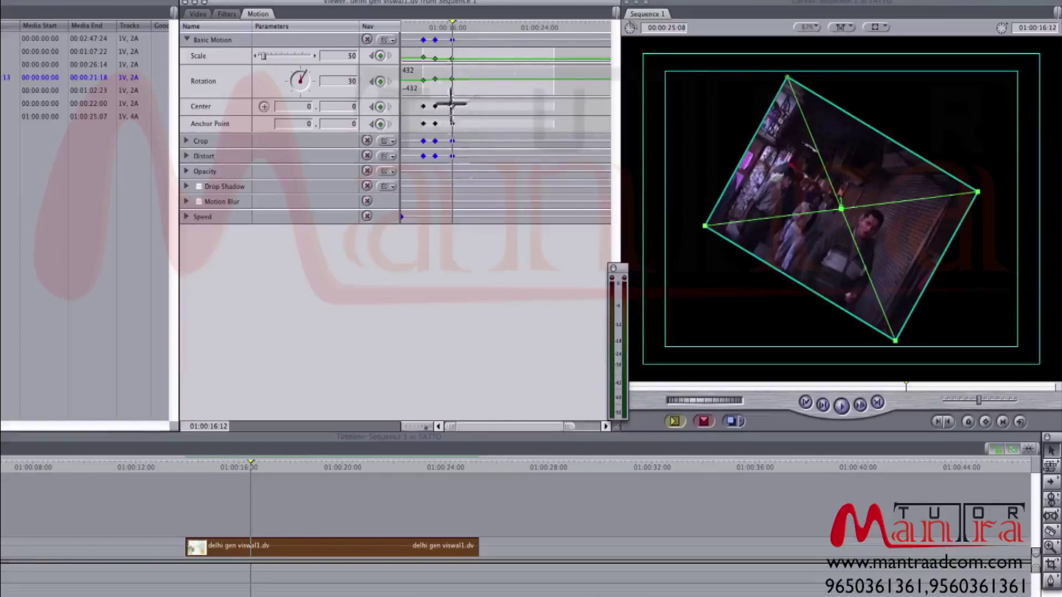
left_click(392, 82)
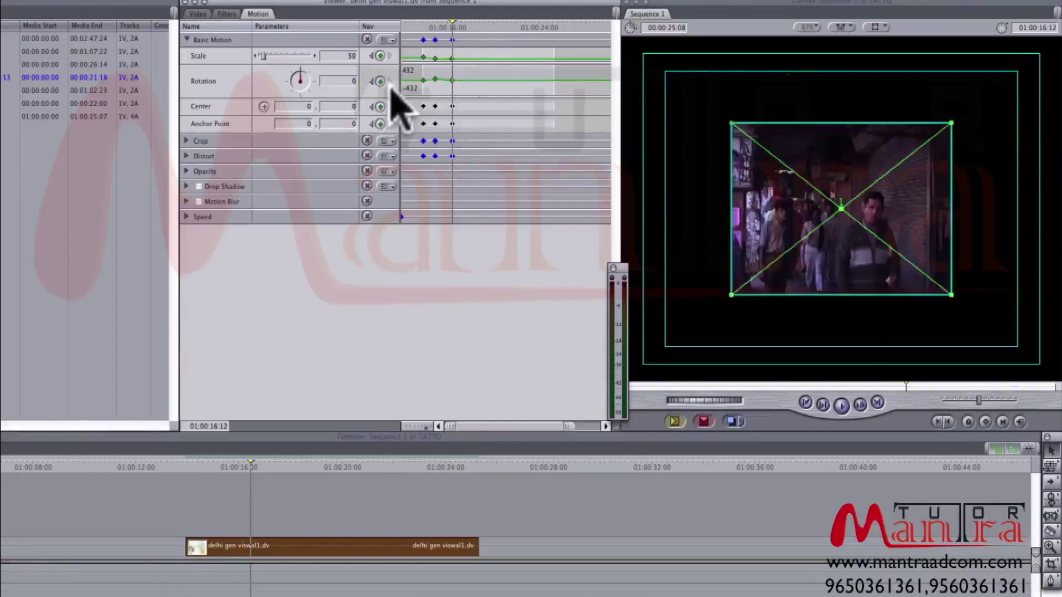
left_click(208, 469)
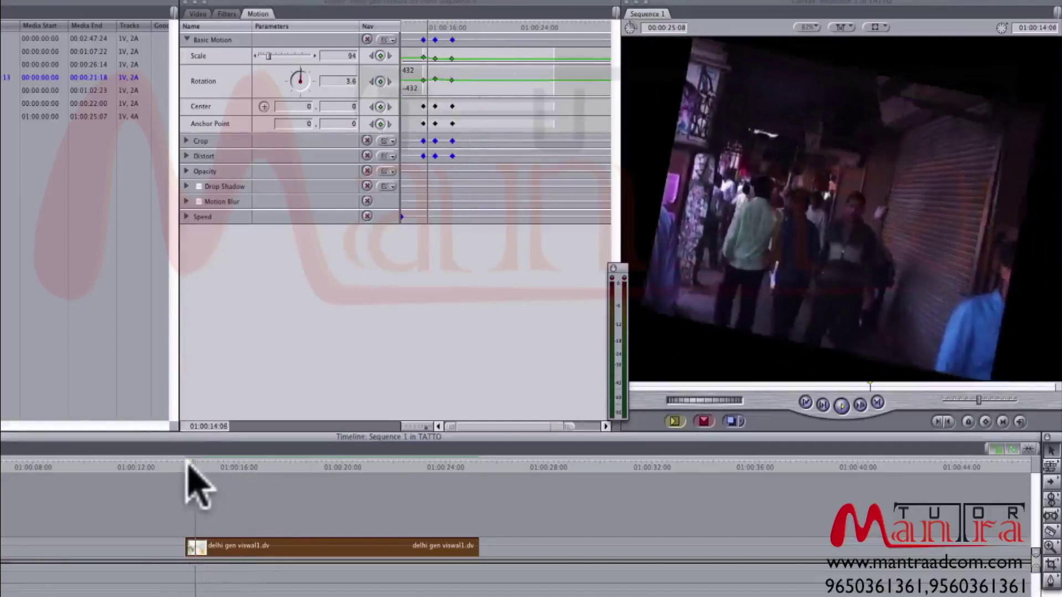
key("space")
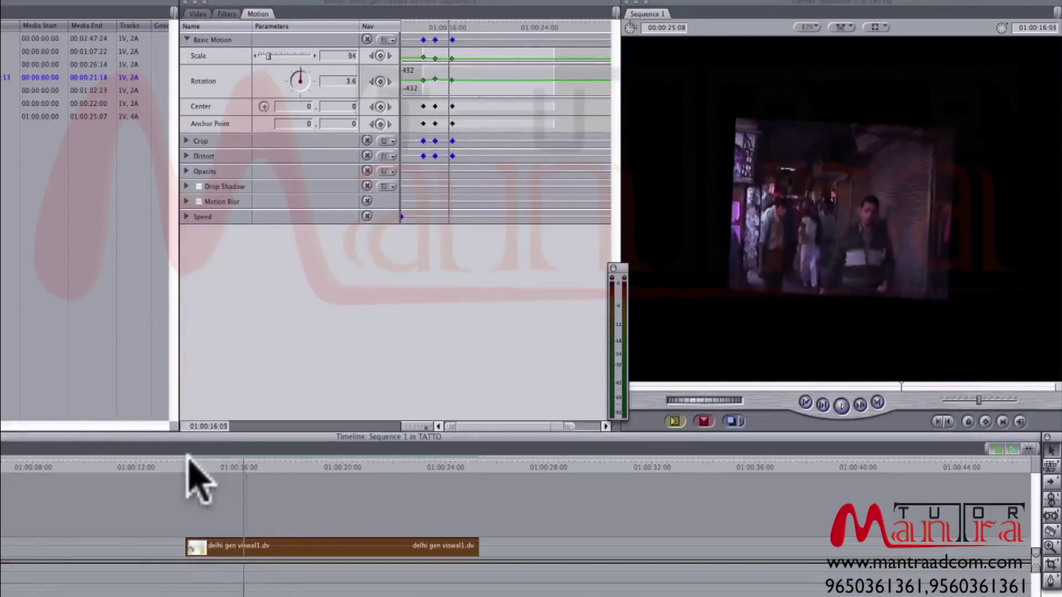
key("space")
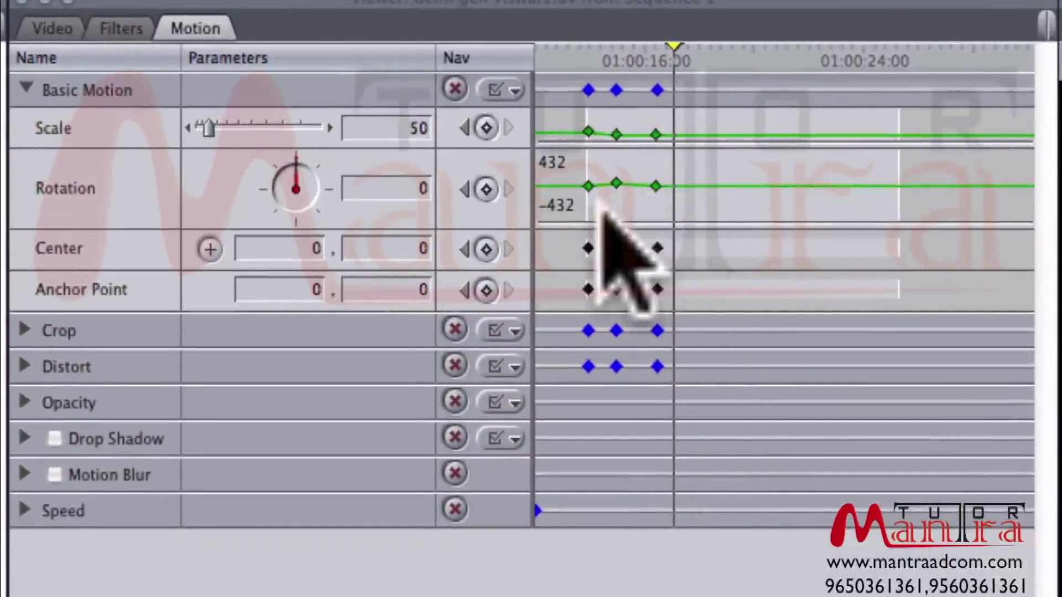
Add a fourth motion keyframe at 01:00:18:13 with the scale set to 25.
left_click(657, 51)
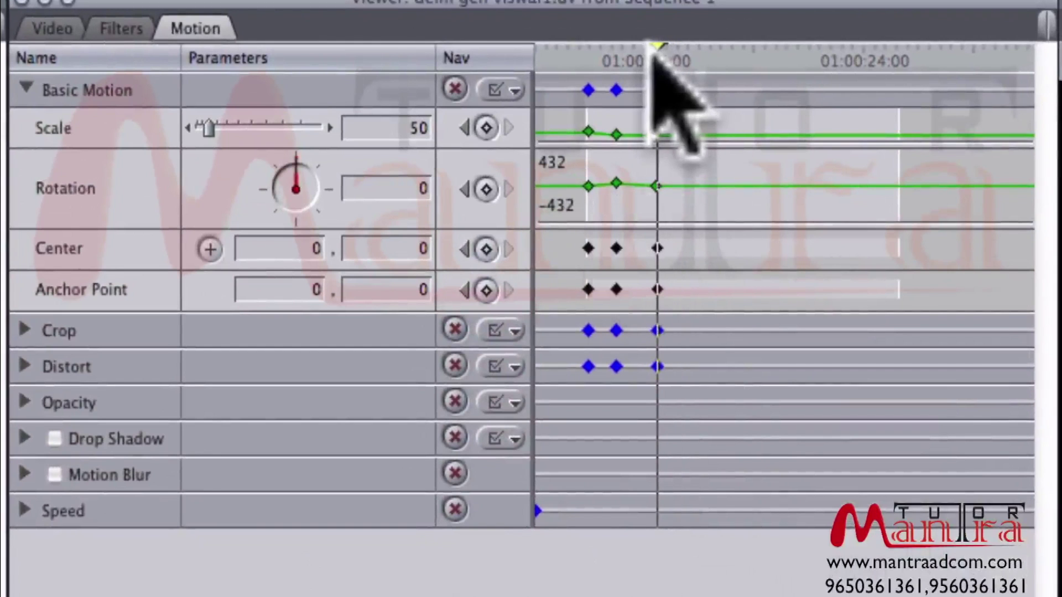
key("shift+Right")
key("shift+Right")
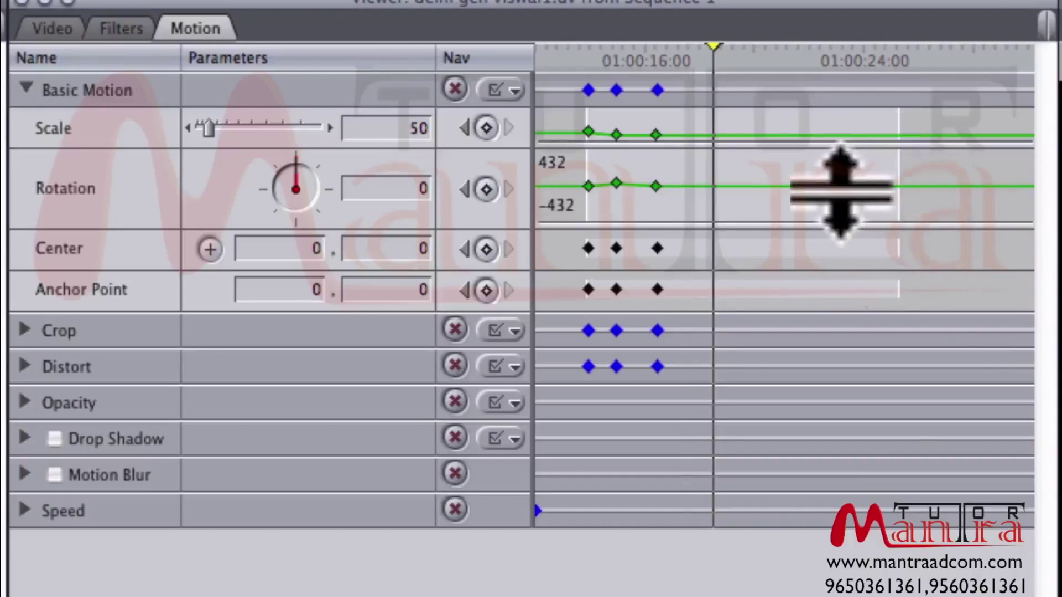
key("ctrl+k")
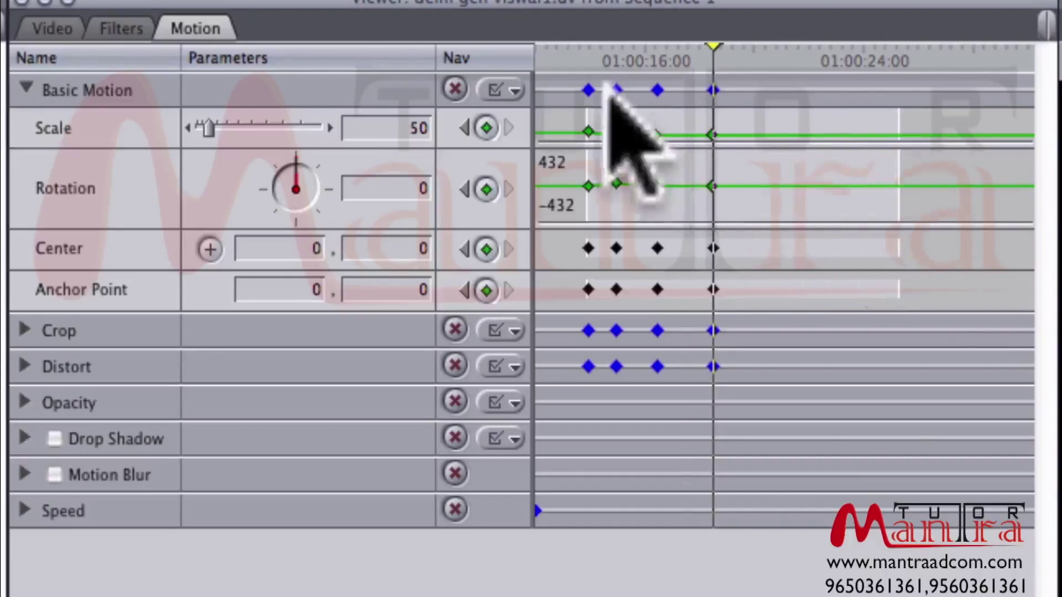
left_click(390, 128)
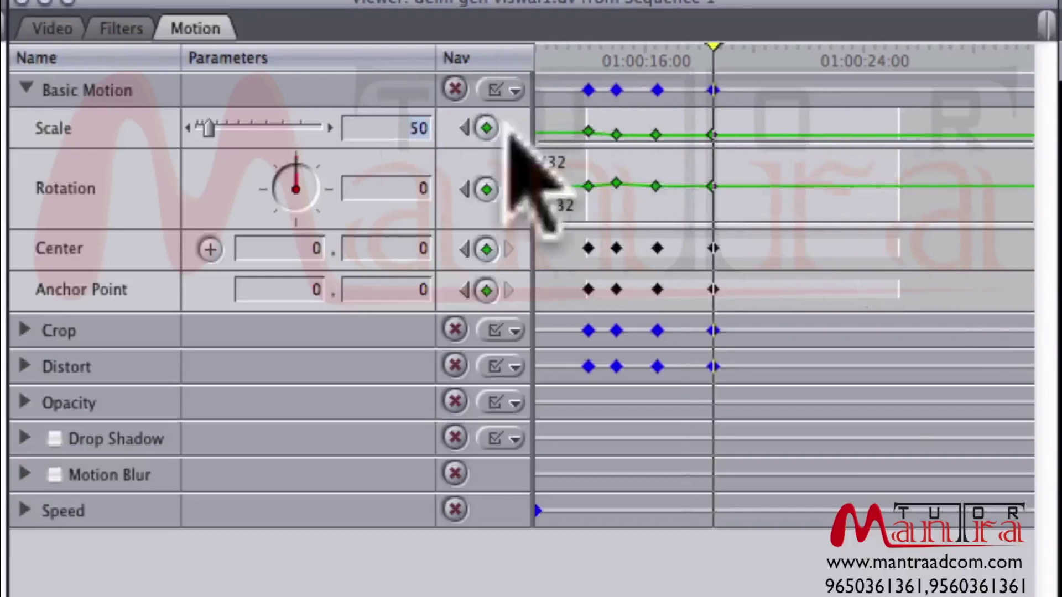
type("25")
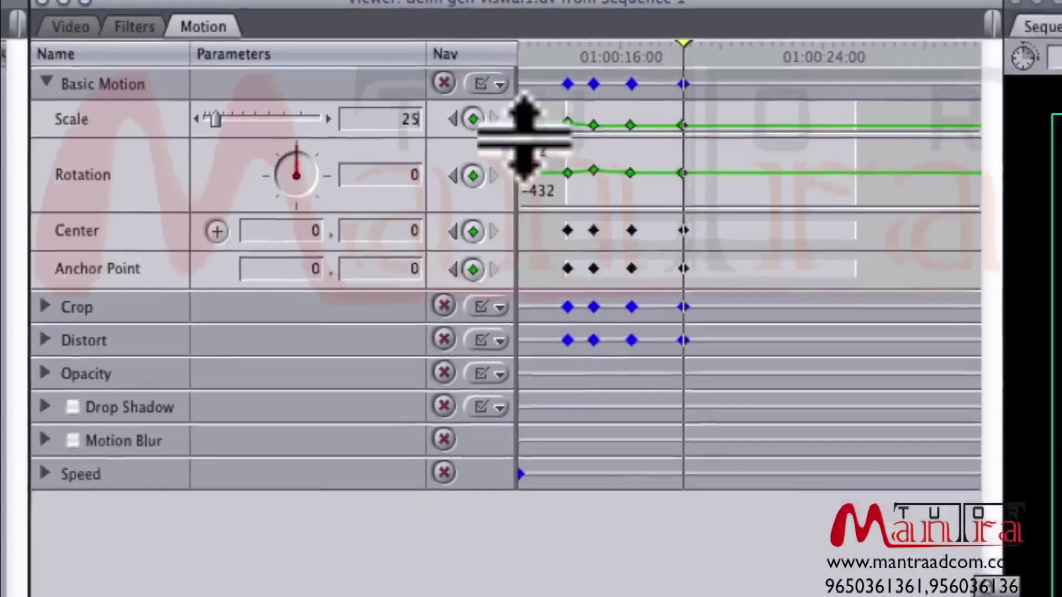
key("Return")
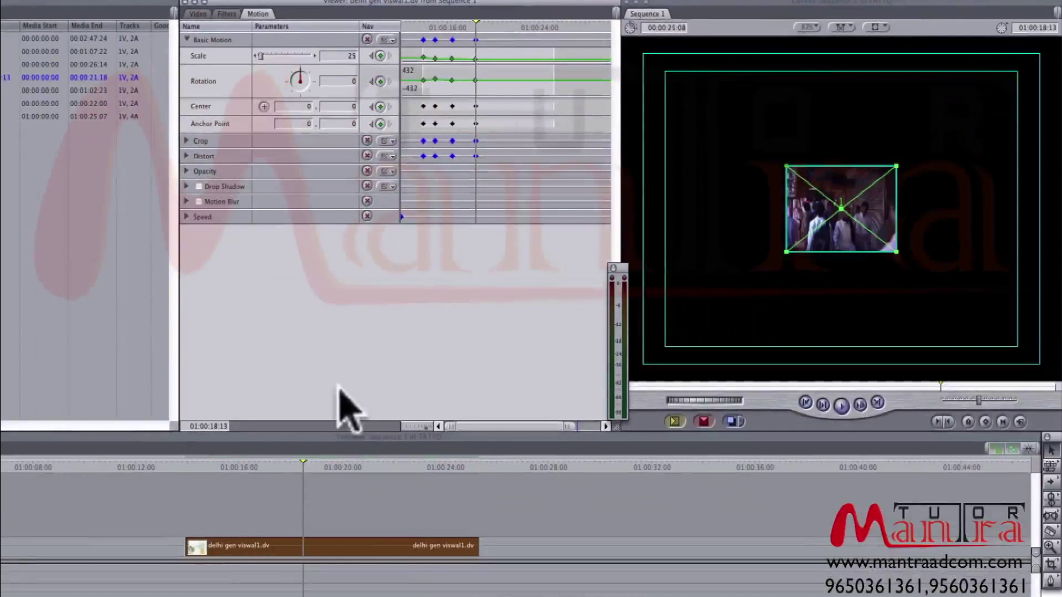
Play the clip from its first keyframe to review the scale and rotation animation through the fourth keyframe.
left_click(371, 81)
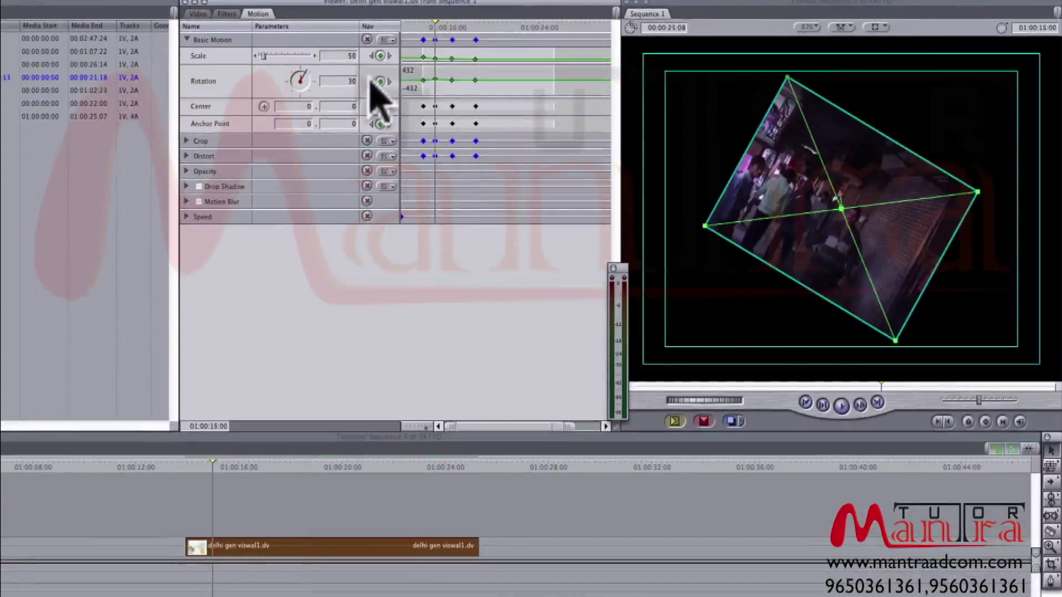
key("space")
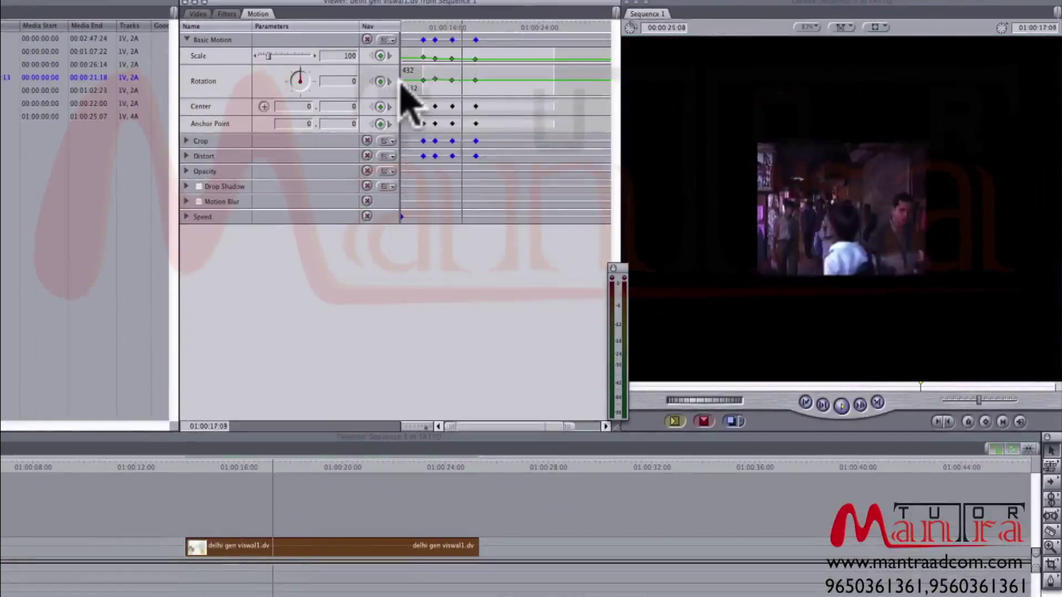
key("space")
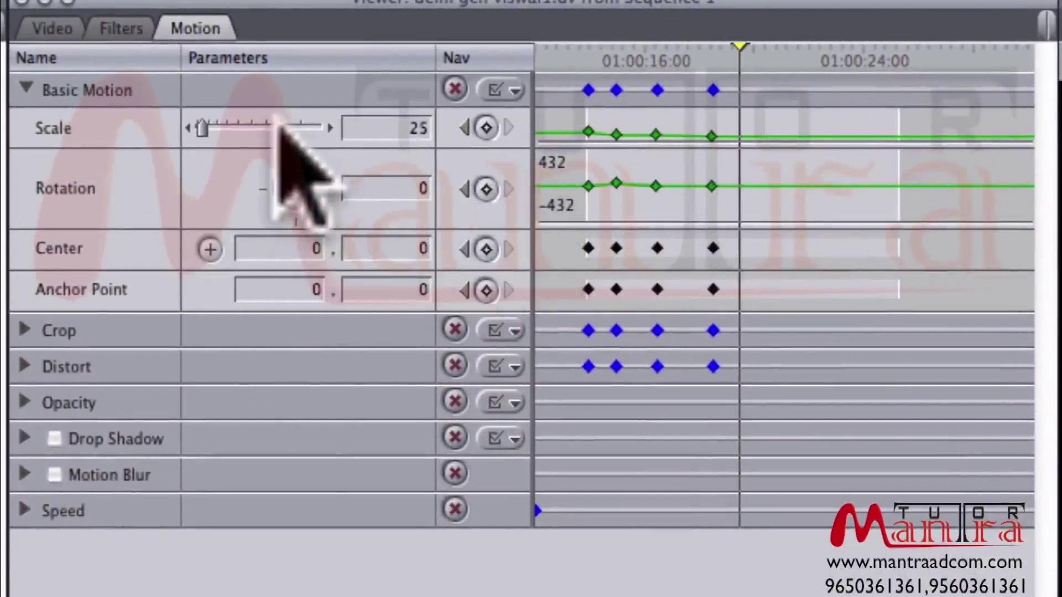
Add a motion keyframe at 01:00:19:16 with the picture moved to the frame's upper-left title-safe corner, center about -200, -158, and play the result.
key("Right")
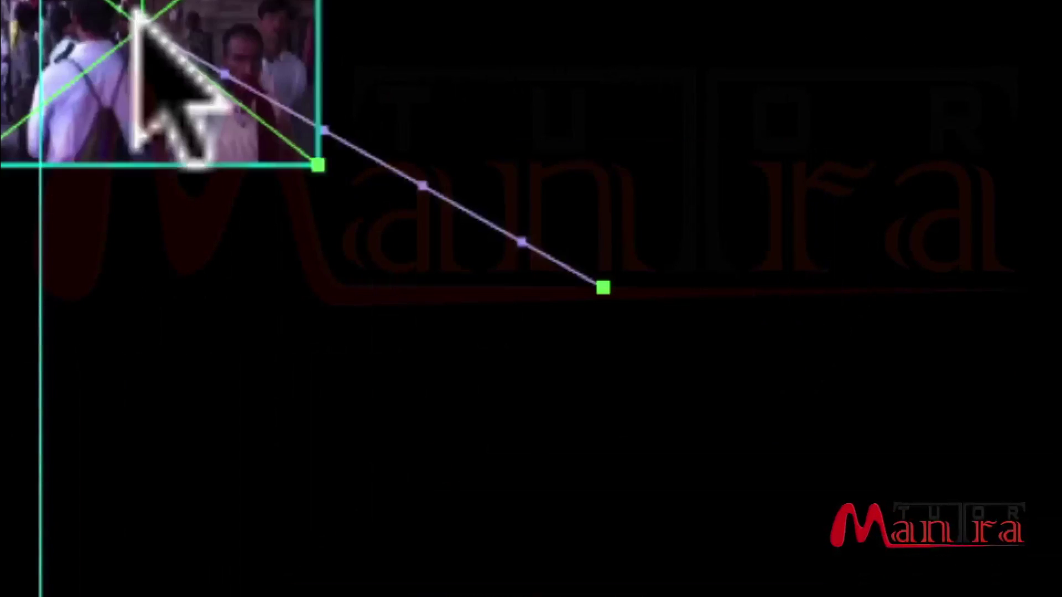
left_click_drag(135, 11, 221, 0)
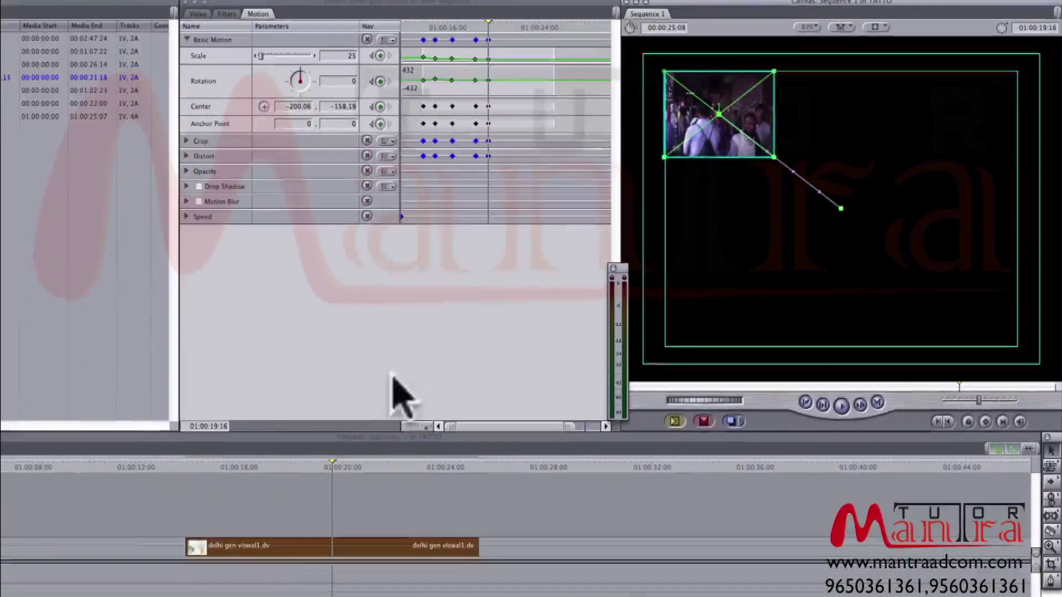
left_click_drag(195, 462, 279, 467)
key("space")
key("space")
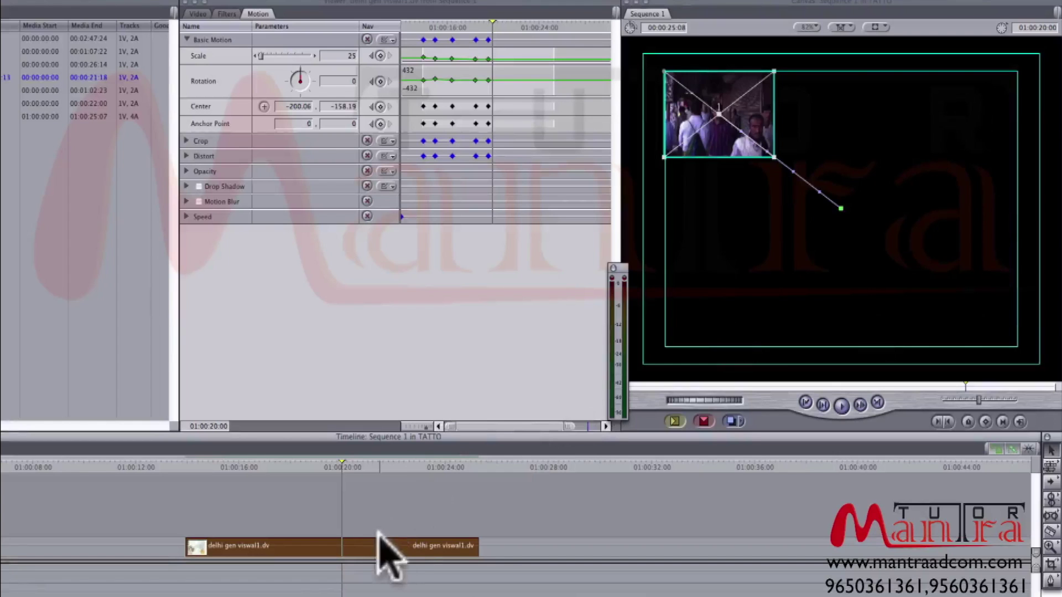
Duplicate the animated delhi gen viswal1.dv clip onto the three video tracks above it, aligned with the original.
left_click_drag(436, 503, 314, 537)
right_click(316, 543)
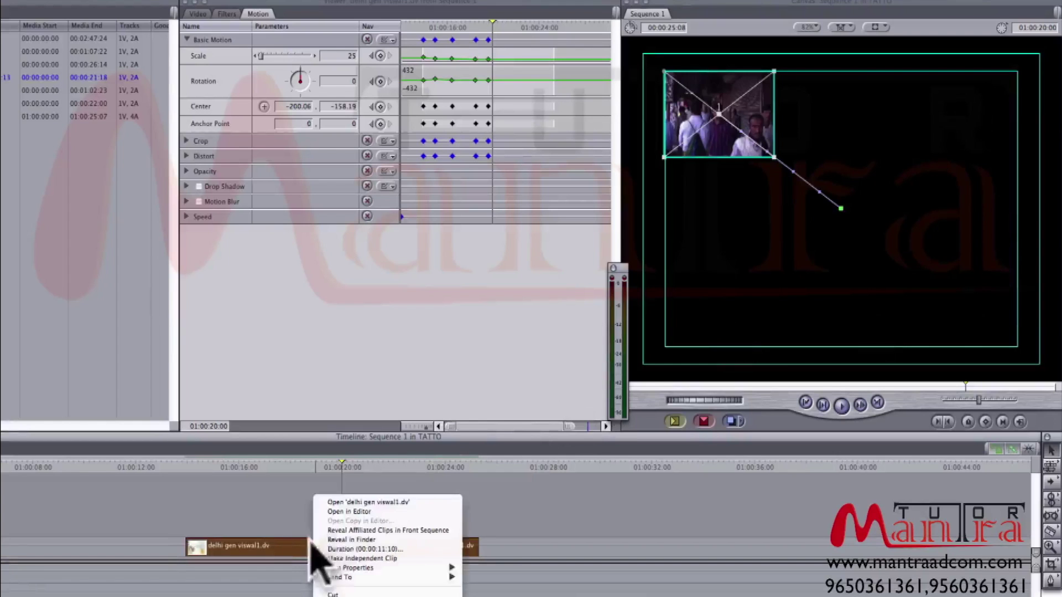
left_click(232, 551)
left_click_drag(232, 550, 273, 498)
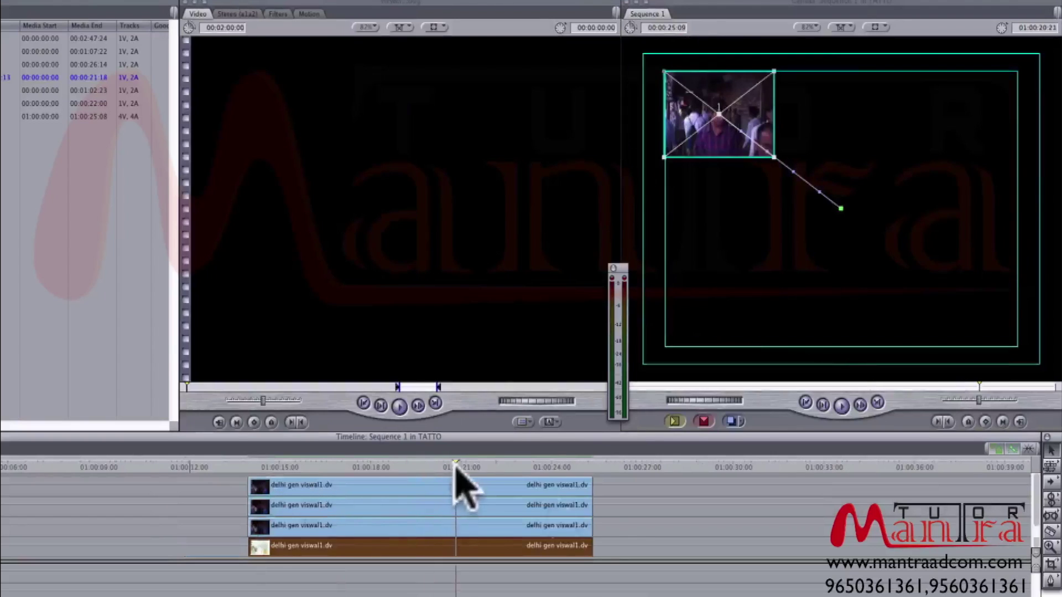
Move the second-track copy's picture to the frame's upper-right title-safe corner at its last motion keyframe.
double_click(448, 524)
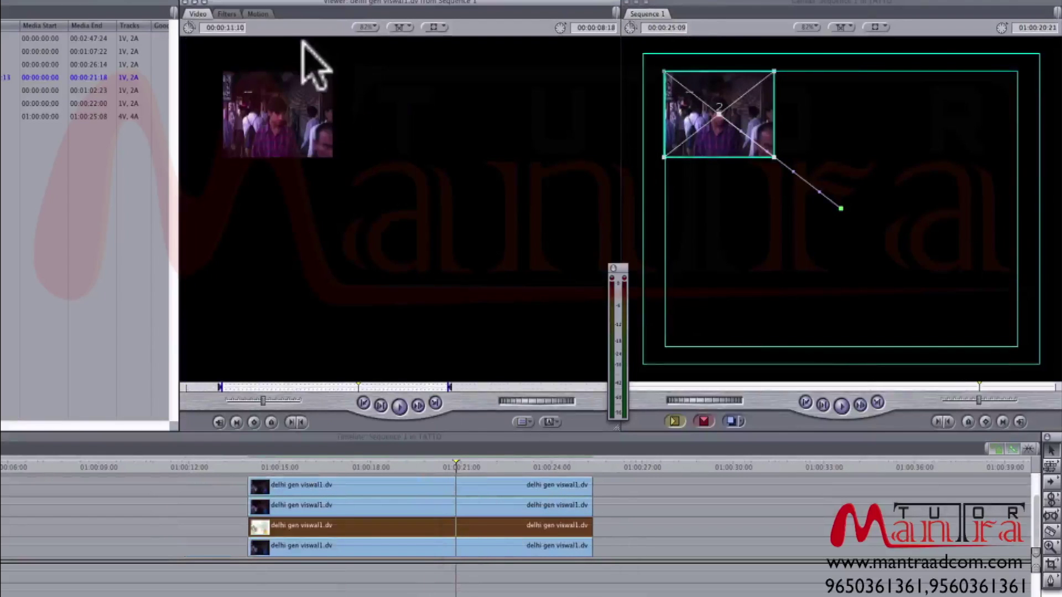
left_click(258, 14)
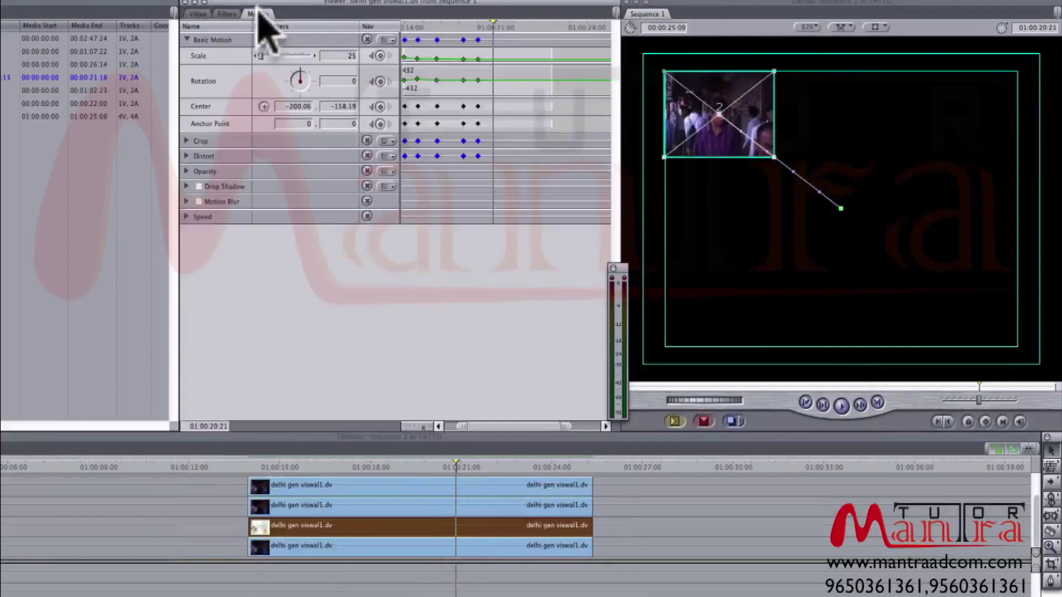
left_click(371, 84)
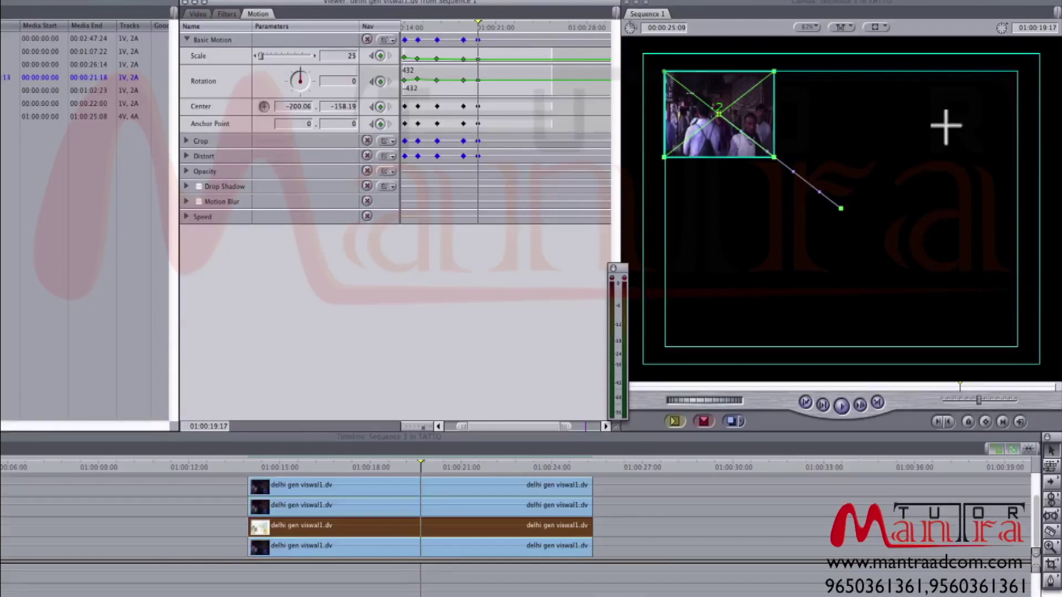
left_click(931, 118)
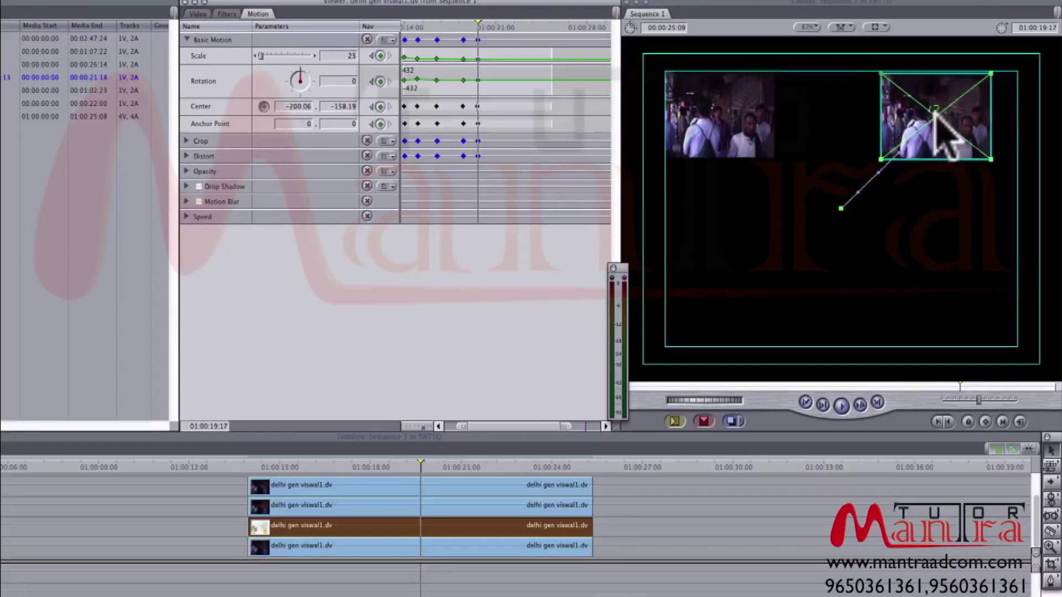
Move the third-track copy's picture to the lower-right corner, center about 171, 134, and the topmost copy's picture to the lower-left corner.
double_click(495, 505)
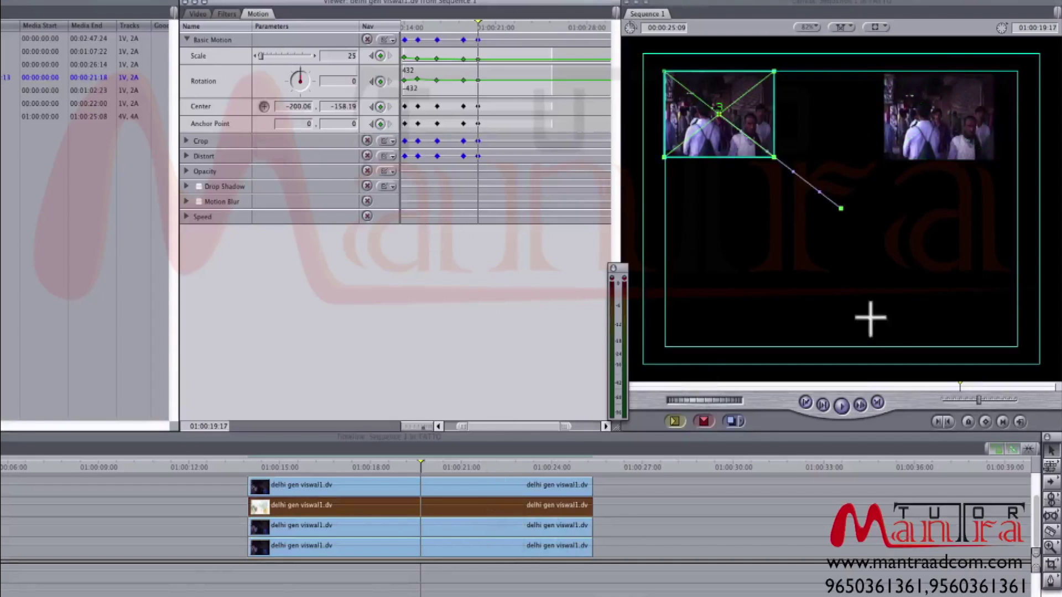
left_click(940, 287)
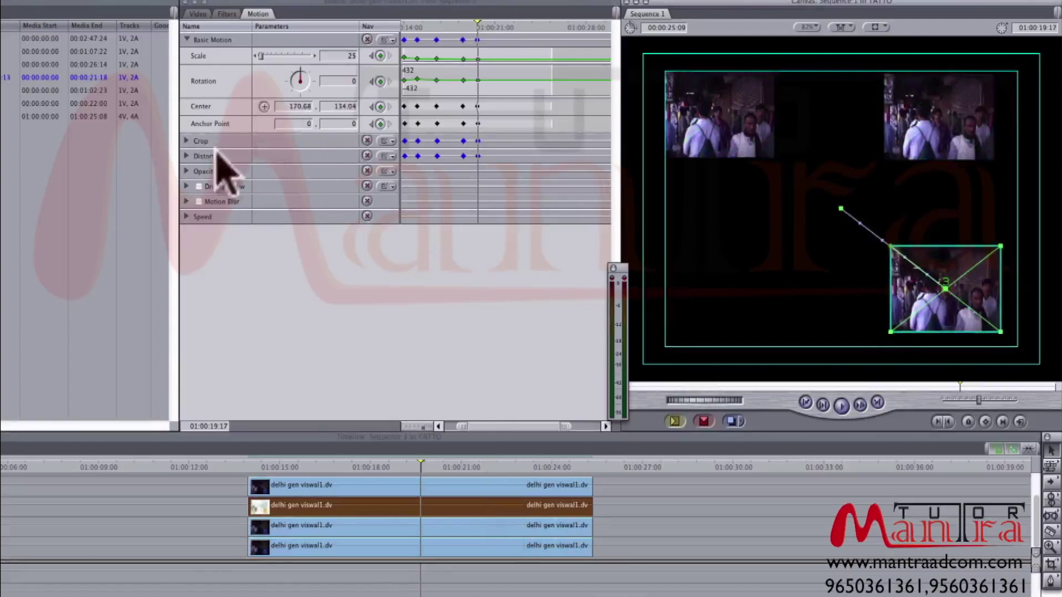
double_click(380, 484)
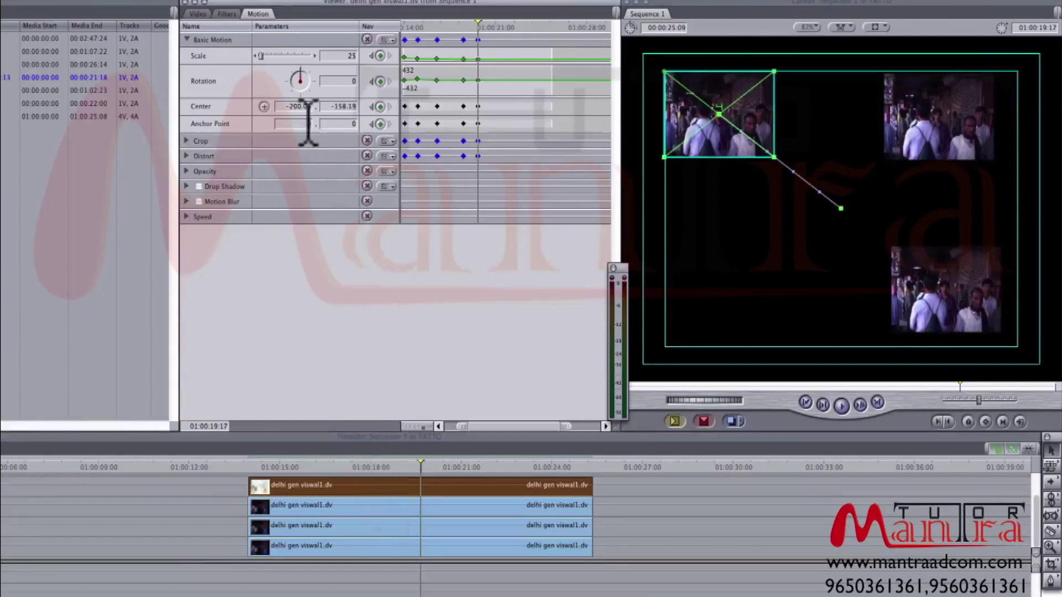
left_click(726, 300)
mouse_move(730, 313)
left_mouse_down()
mouse_move(728, 298)
mouse_move(741, 313)
left_mouse_up()
Play the four stacked clips from their start to review the picture spreading into four corners.
left_click(262, 467)
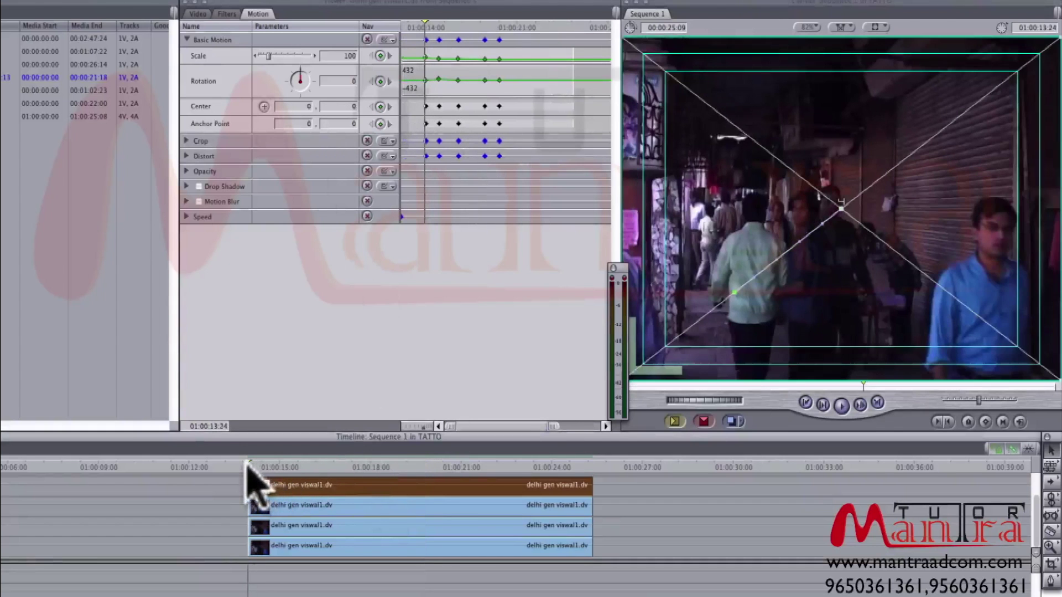
key("space")
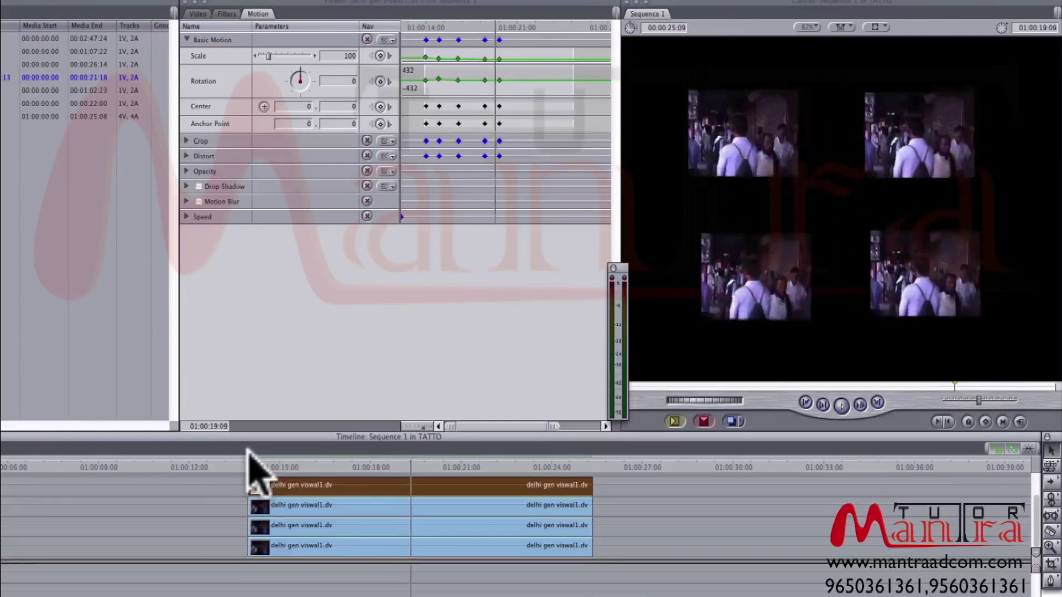
key("space")
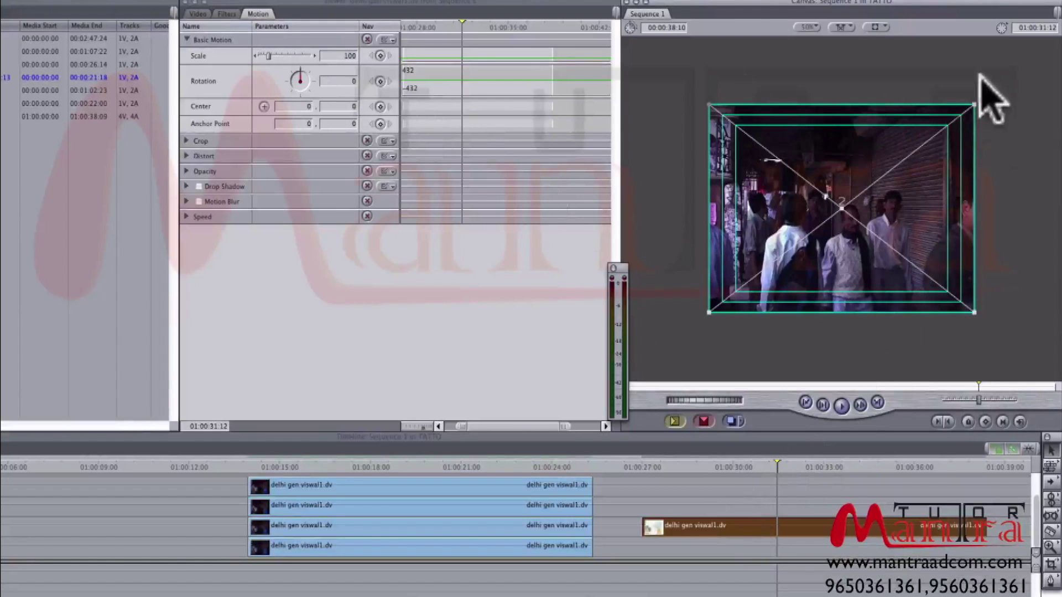
Scale the separate delhi gen viswal1.dv clip after the stack to about 44 and set its anchor point to -50, 50.
left_click_drag(977, 107, 883, 190)
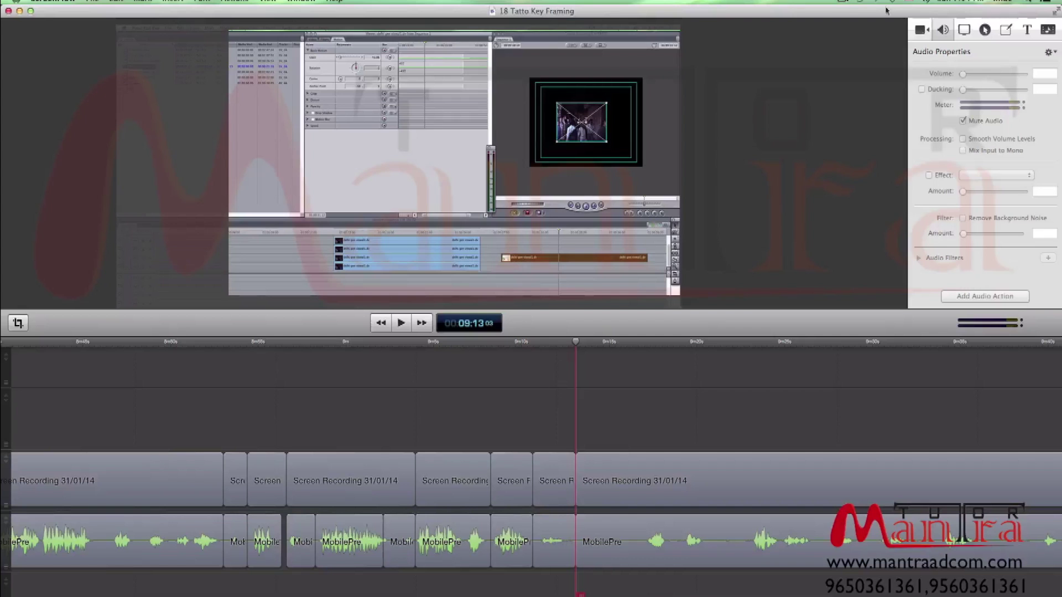
left_click(842, 2)
left_click(862, 24)
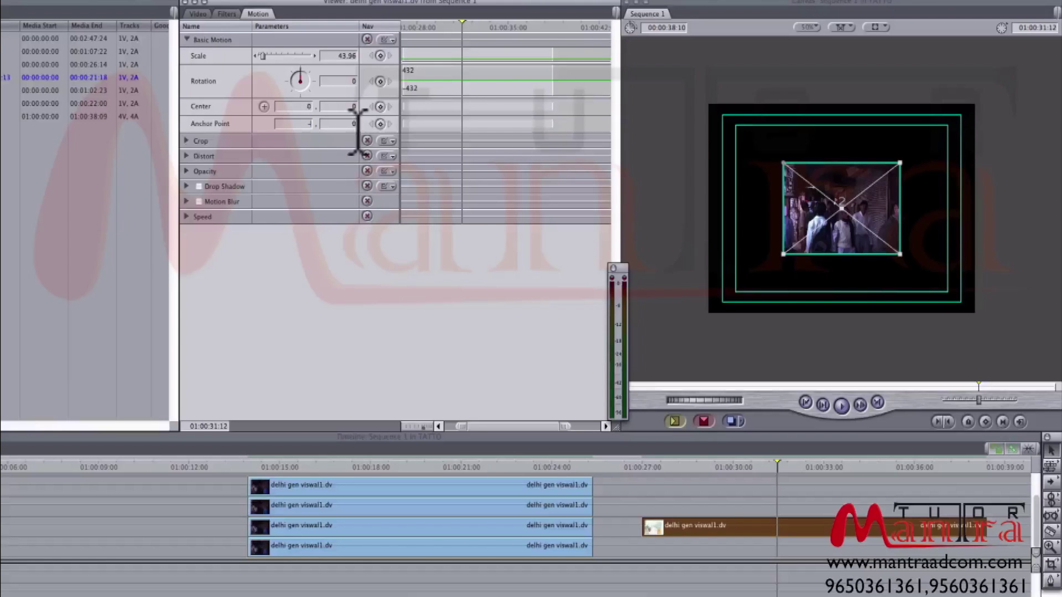
key("Return")
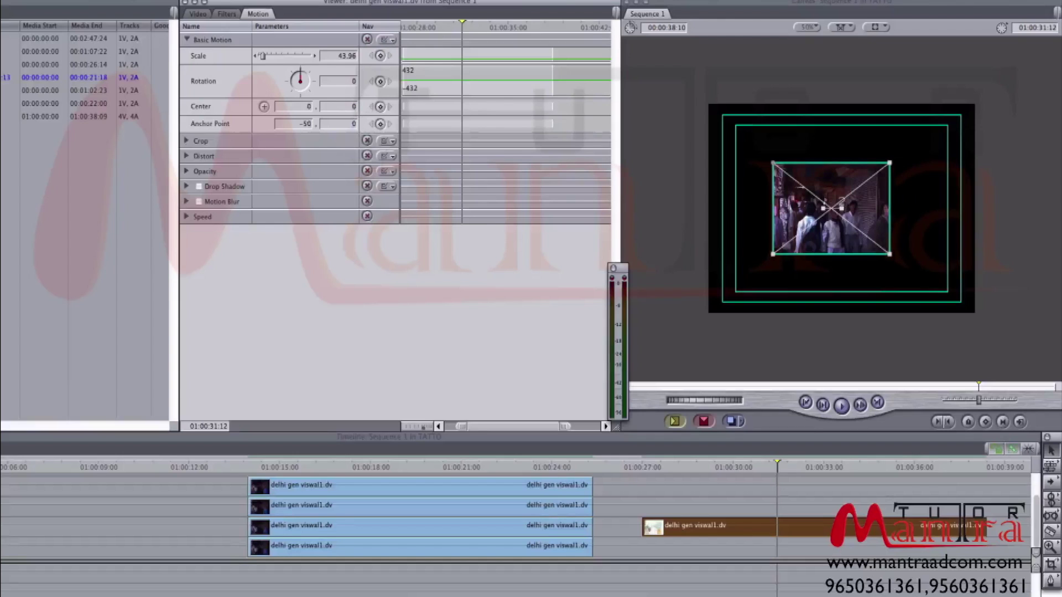
key("Return")
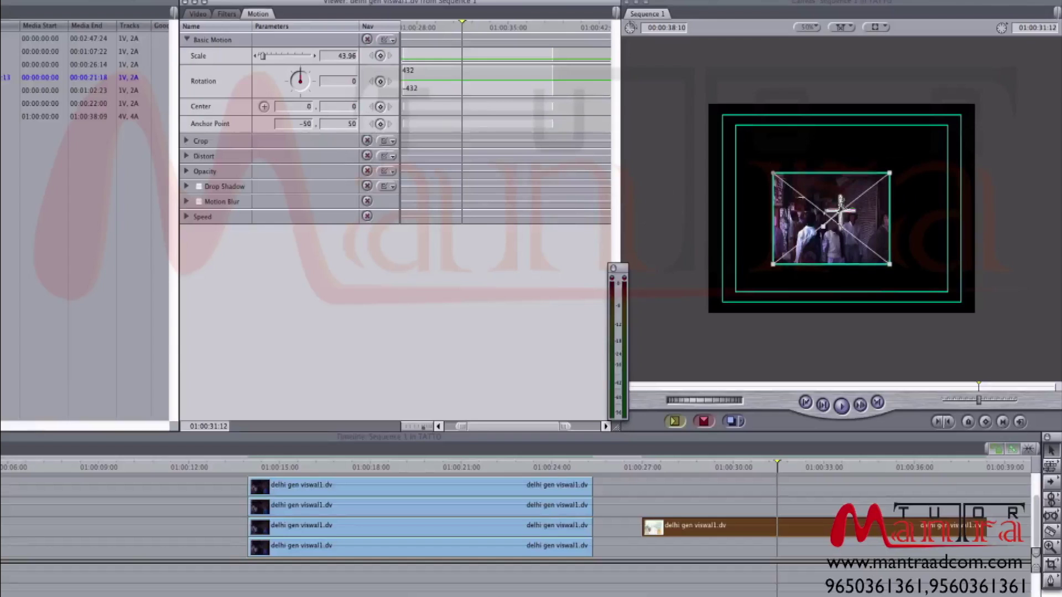
Nudge the picture up, move its anchor point to its upper-left corner, about -366, -287, and test the rotation around it.
left_click_drag(842, 210, 837, 195)
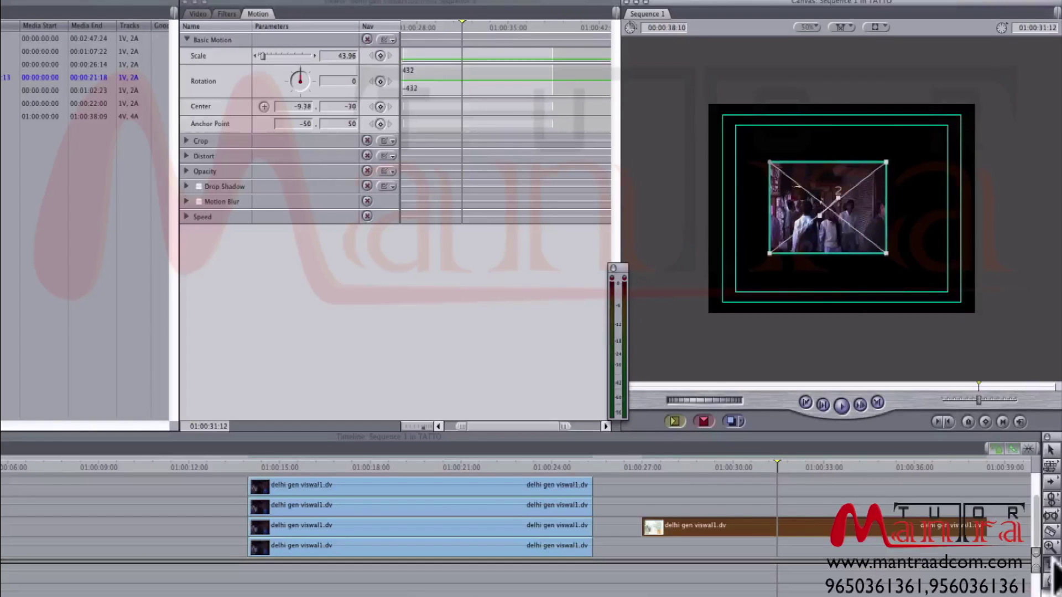
left_click_drag(803, 208, 802, 205)
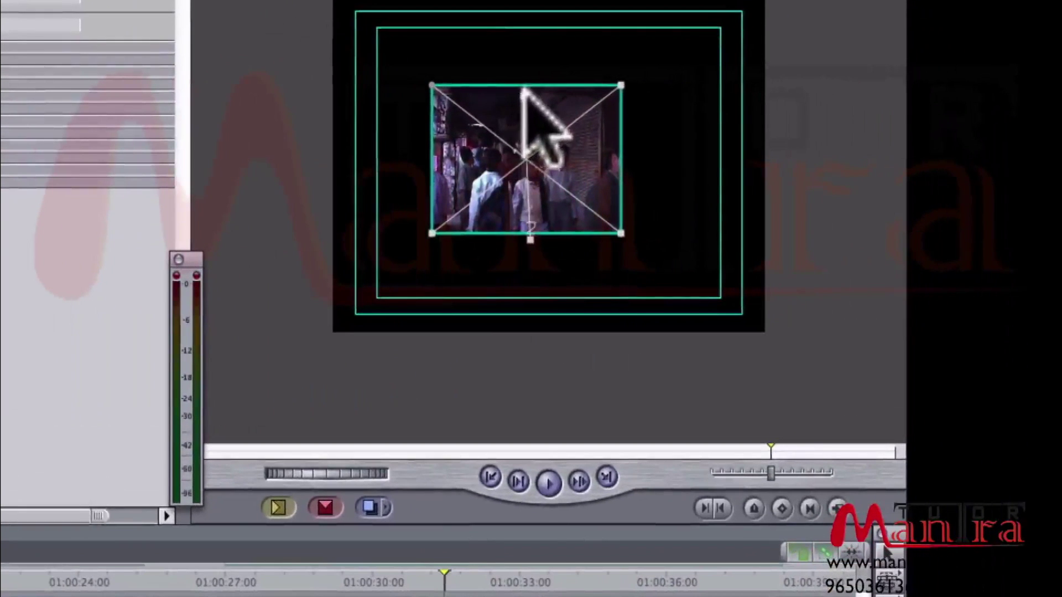
left_click_drag(523, 88, 562, 90)
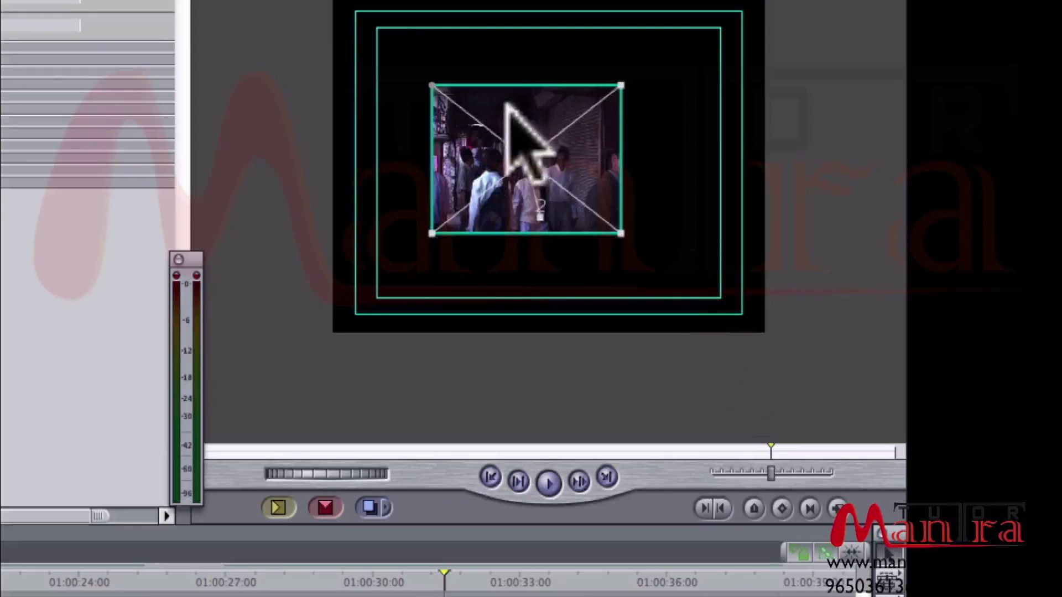
left_click_drag(436, 82, 427, 77)
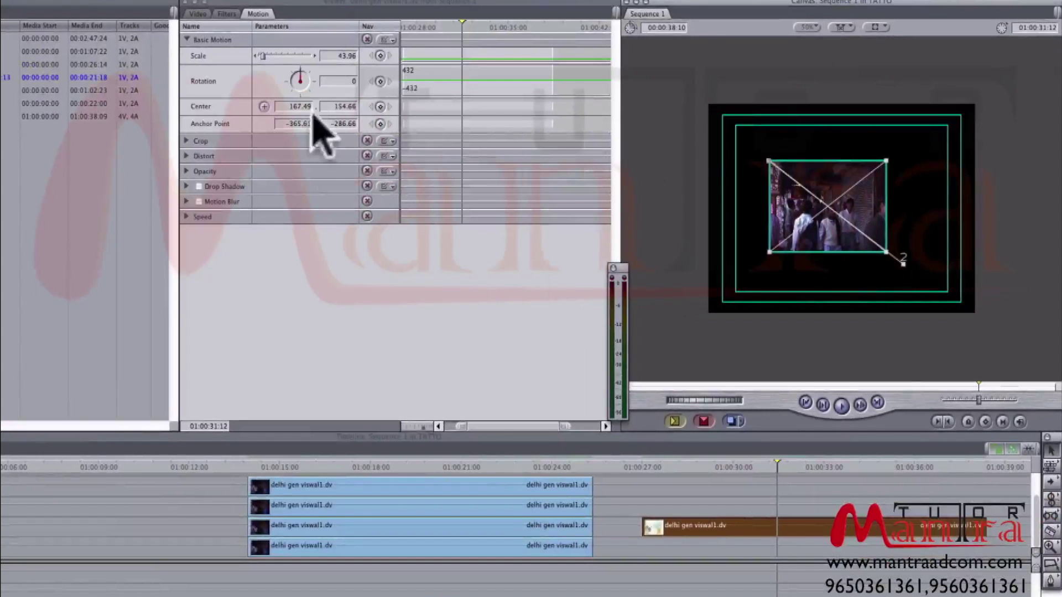
mouse_move(304, 76)
left_mouse_down()
mouse_move(310, 83)
mouse_move(301, 72)
left_mouse_up()
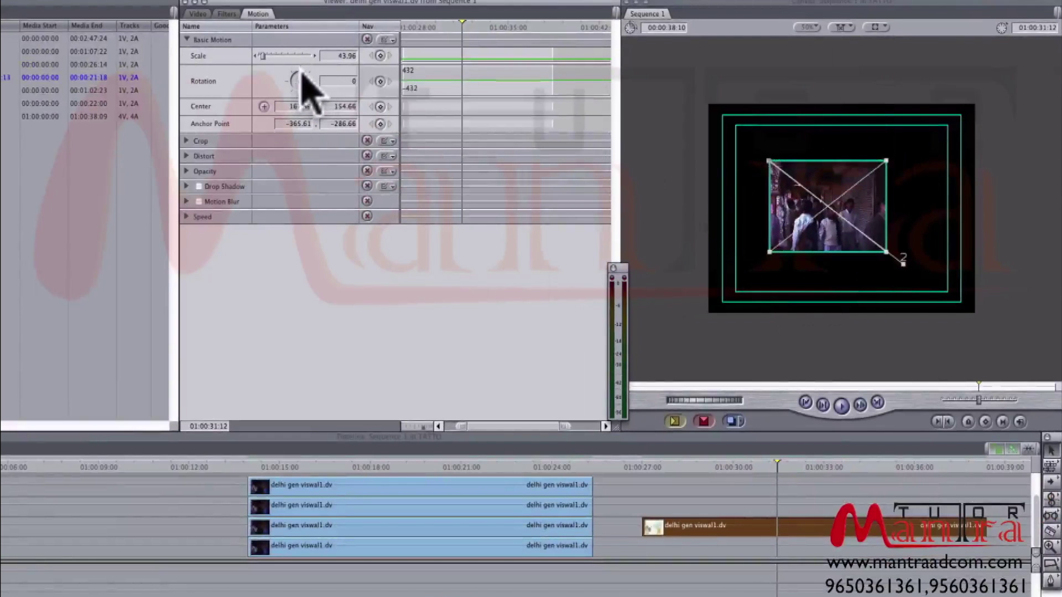
Reset the anchor point to 0, 0 and move the picture to center about -63, 31.
left_click(286, 124)
type("0")
key("Tab")
type("0")
key("Return")
left_click_drag(873, 227, 789, 185)
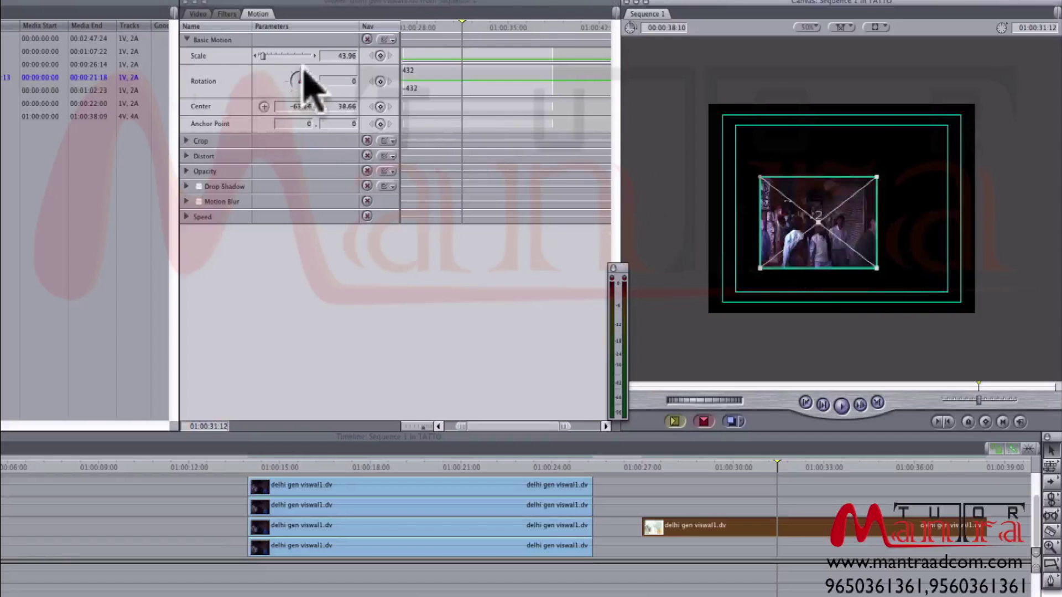
Rotate the picture to -41, move its anchor point to its right edge, about 347, 32, and rotate back to 0 around it.
left_click_drag(303, 74, 652, 143)
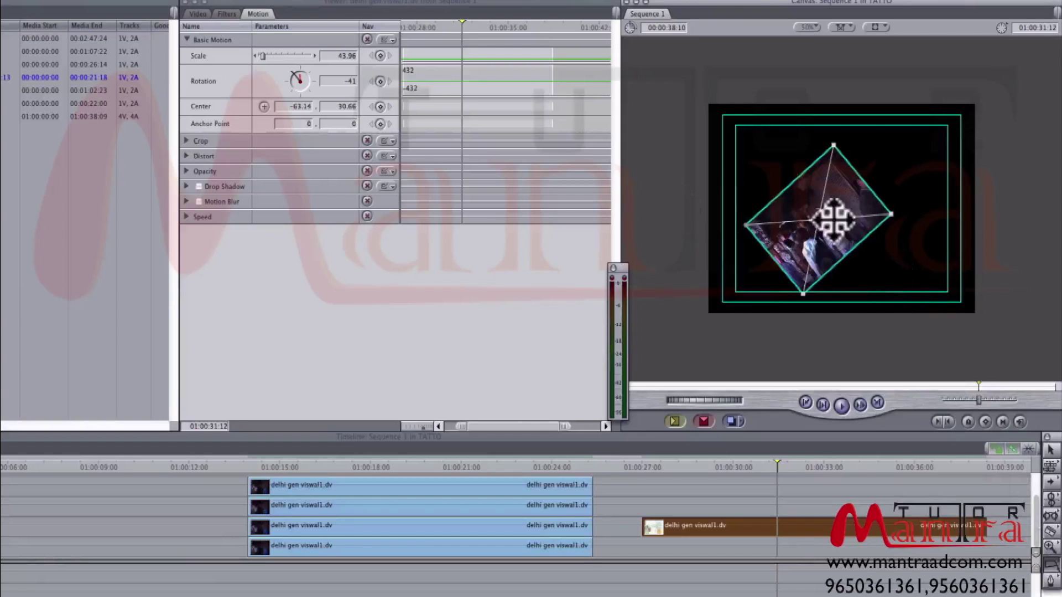
left_click_drag(828, 236, 862, 183)
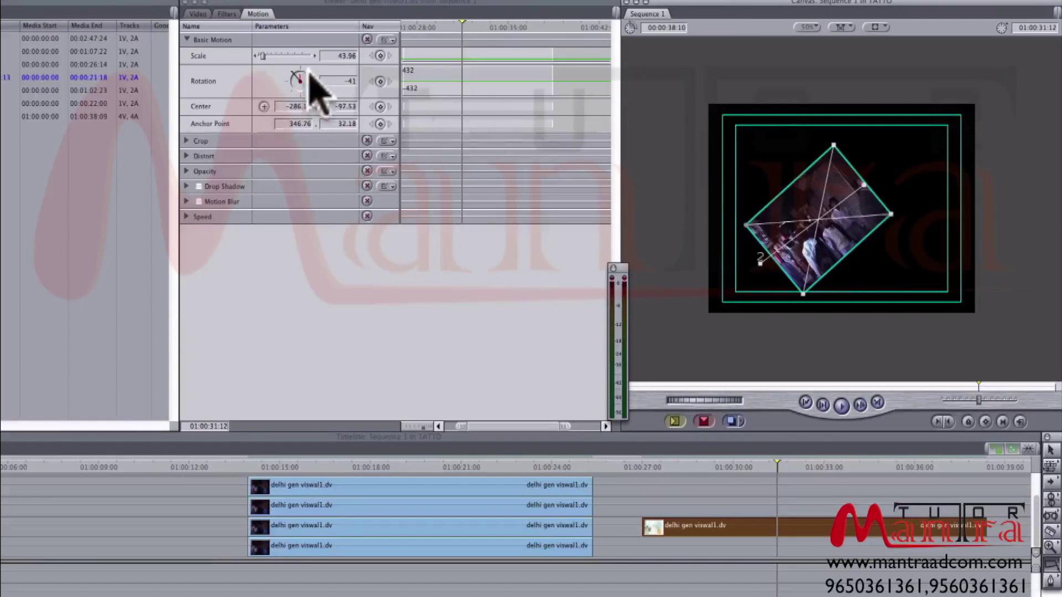
mouse_move(297, 74)
left_mouse_down()
mouse_move(292, 85)
mouse_move(314, 77)
mouse_move(302, 76)
left_mouse_up()
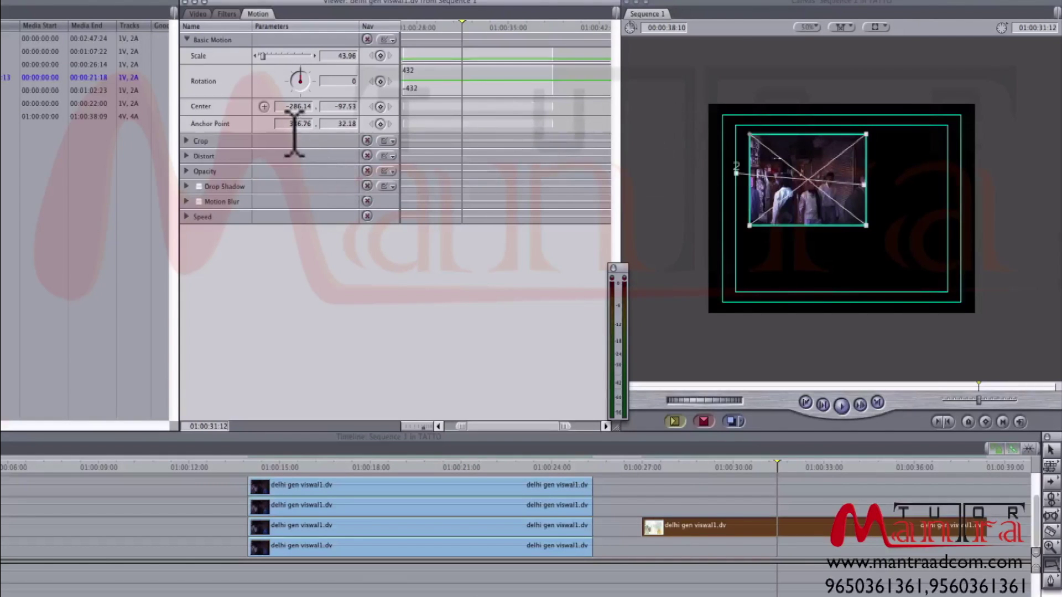
Try cropping the clip at 01:00:27:21 by 13 left, 29 right, 31 top and 21 bottom, and reset the crop.
left_click(666, 467)
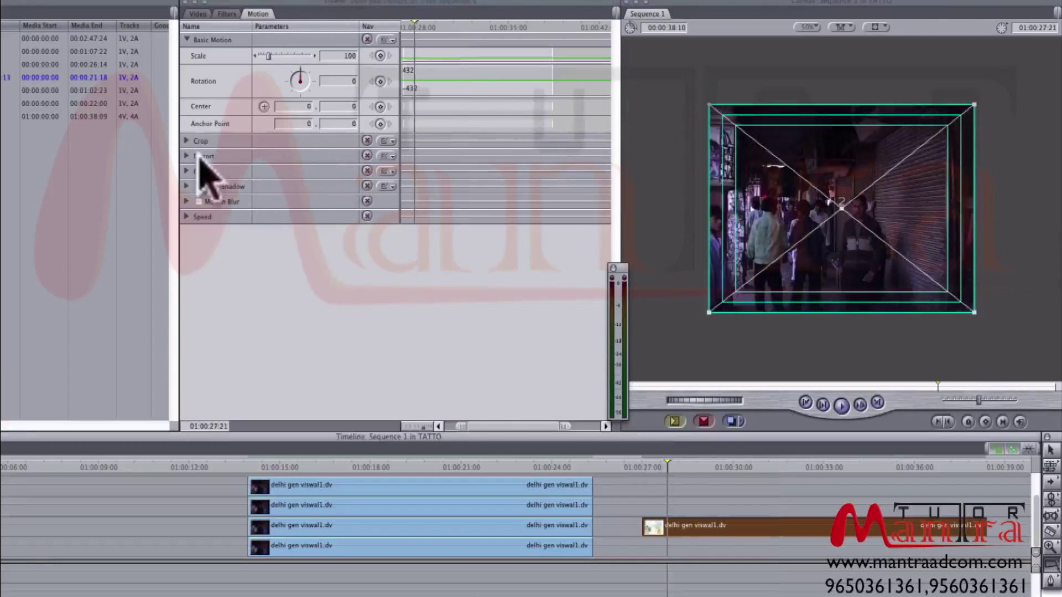
left_click(186, 141)
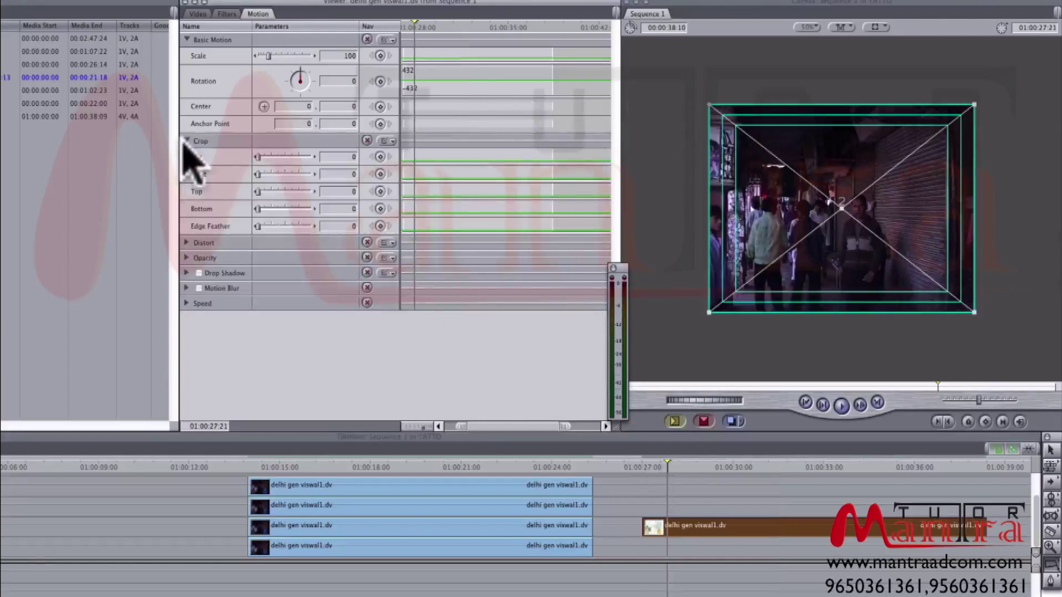
mouse_move(258, 157)
left_mouse_down()
mouse_move(284, 165)
mouse_move(260, 159)
left_mouse_up()
left_click_drag(257, 174, 256, 226)
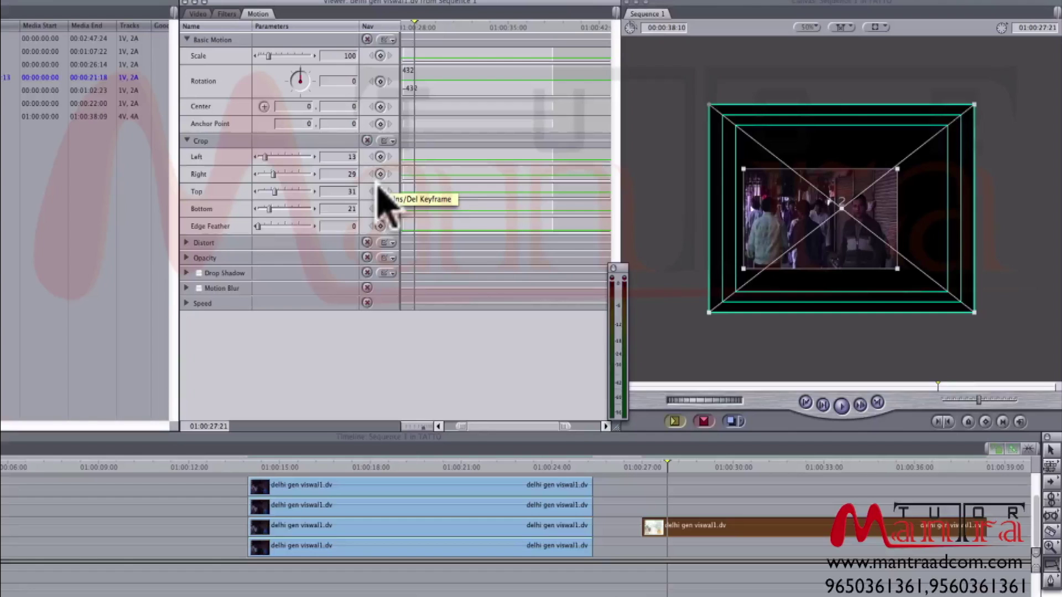
left_click(367, 140)
Add a motion keyframe at 01:00:27:14 without cropping and another at 01:00:28:14 with the left crop set to 25.
left_click(658, 465)
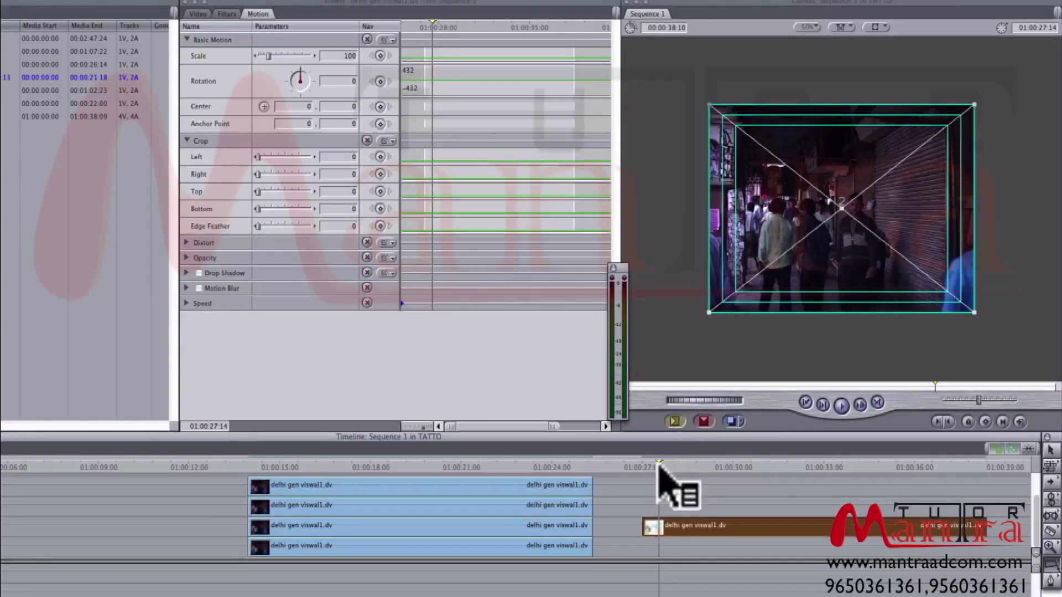
key("ctrl+k")
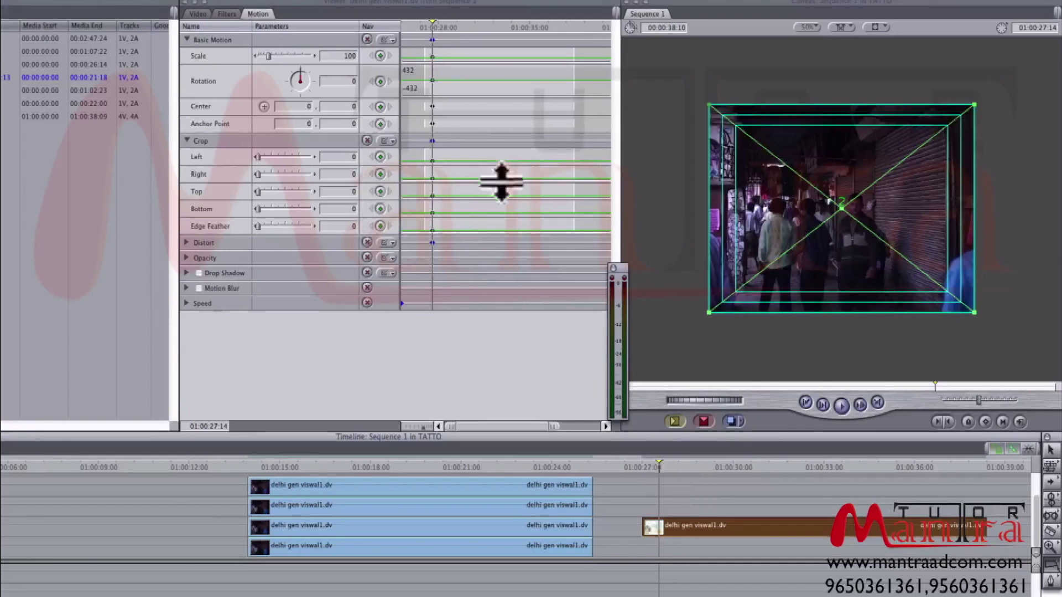
key("shift+Right")
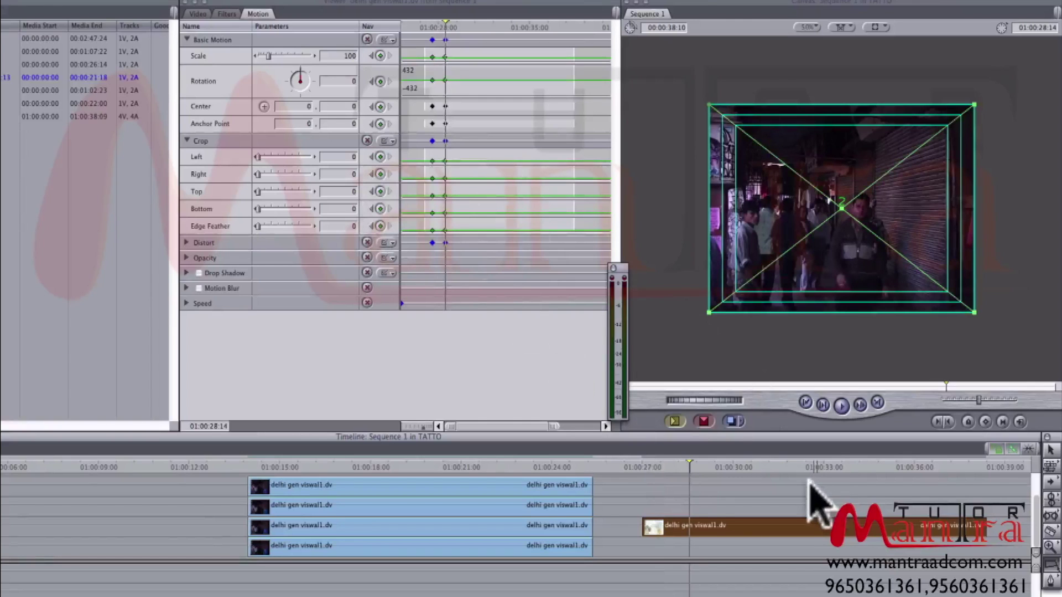
left_click_drag(261, 156, 271, 158)
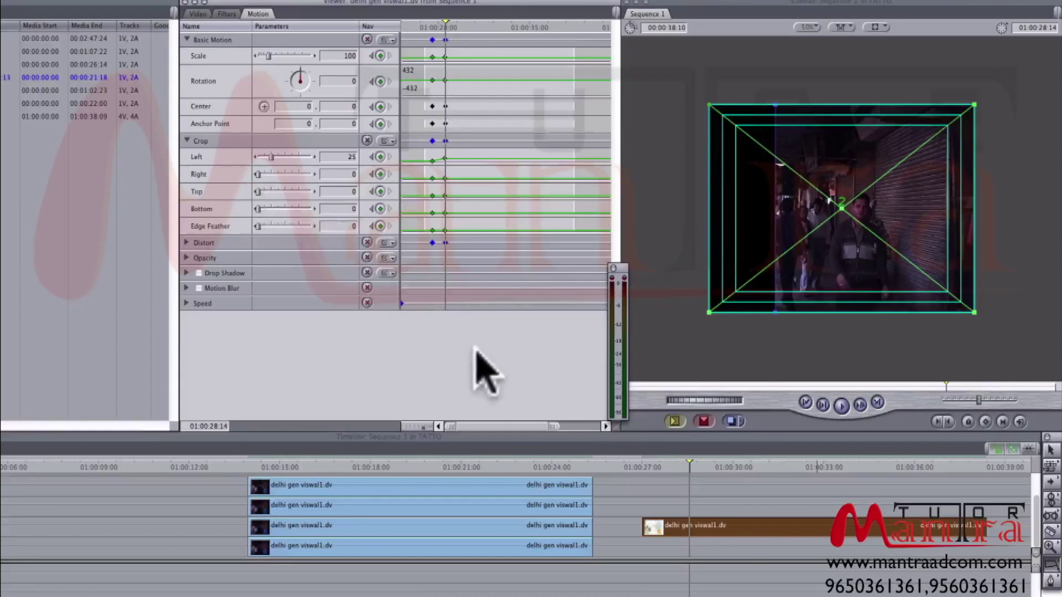
Add motion keyframes at 01:00:29:14 with the right crop set to 26 and at 01:00:30:14 with the top crop set to 22.
key("shift+Right")
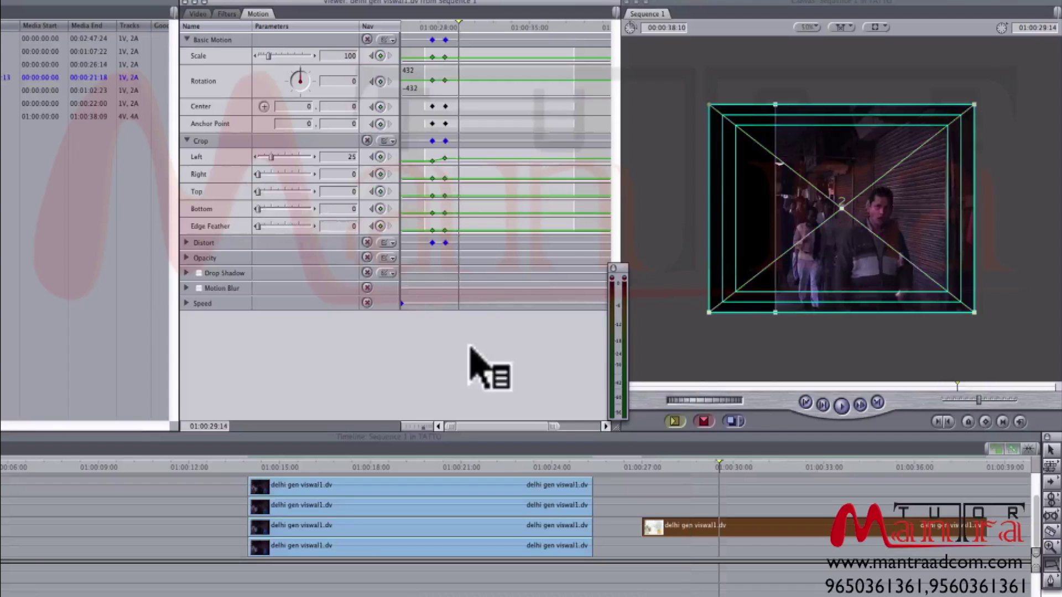
left_click_drag(258, 174, 271, 174)
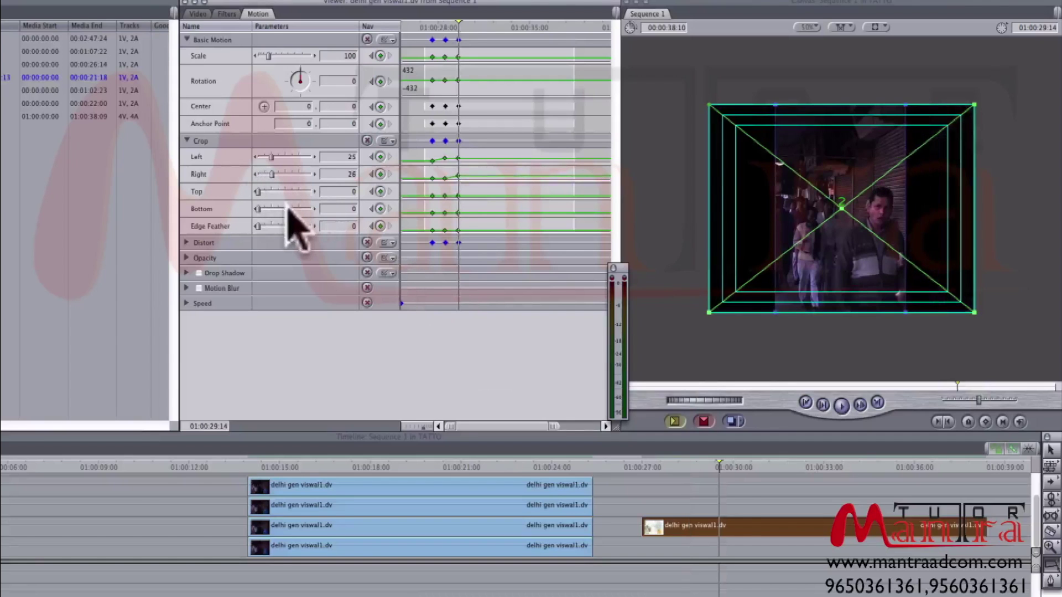
key("shift+Right")
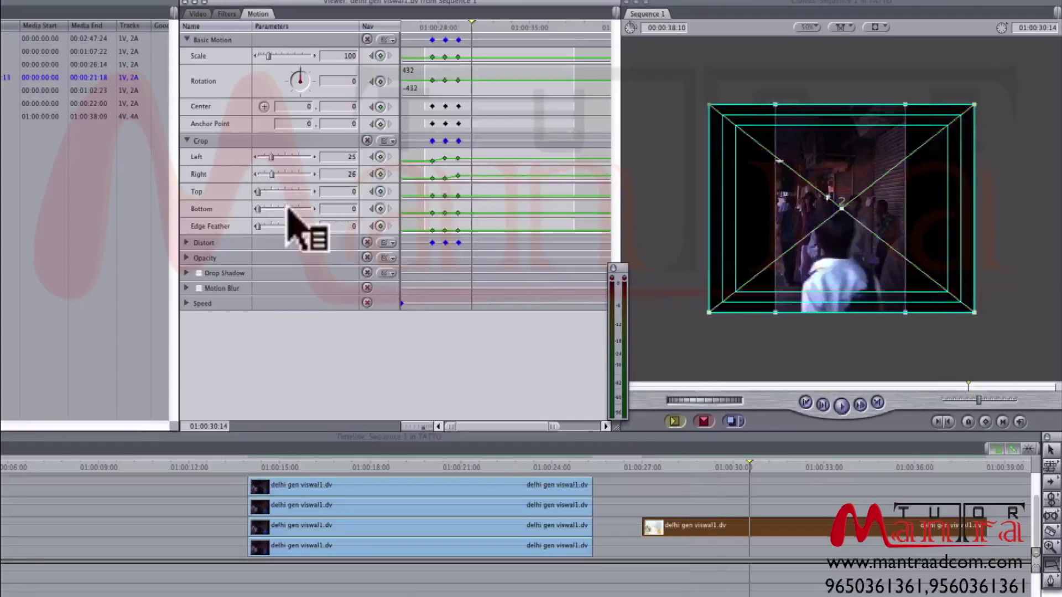
key("ctrl+k")
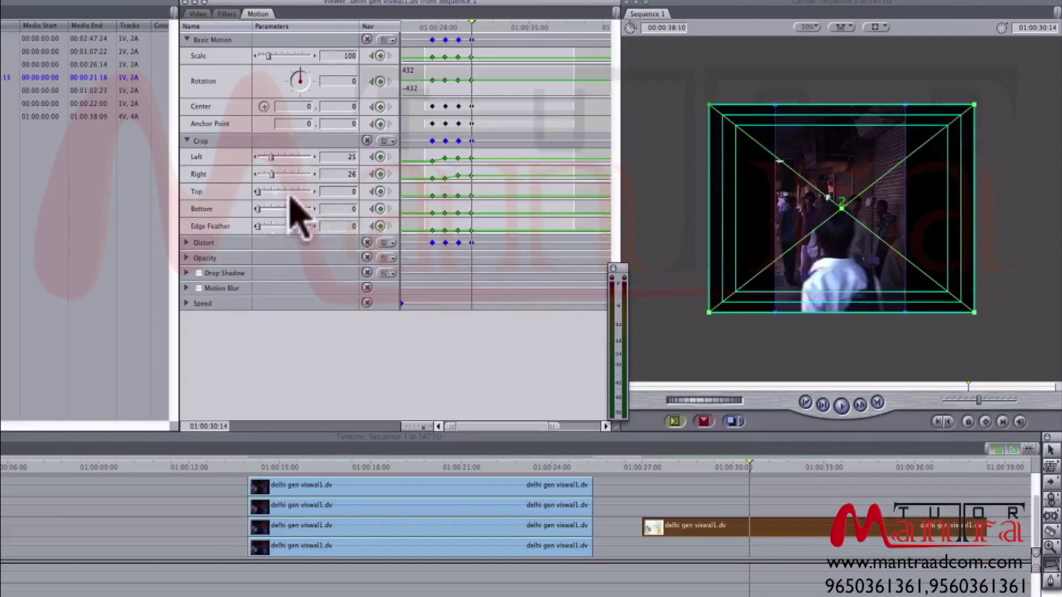
left_click_drag(267, 192, 271, 191)
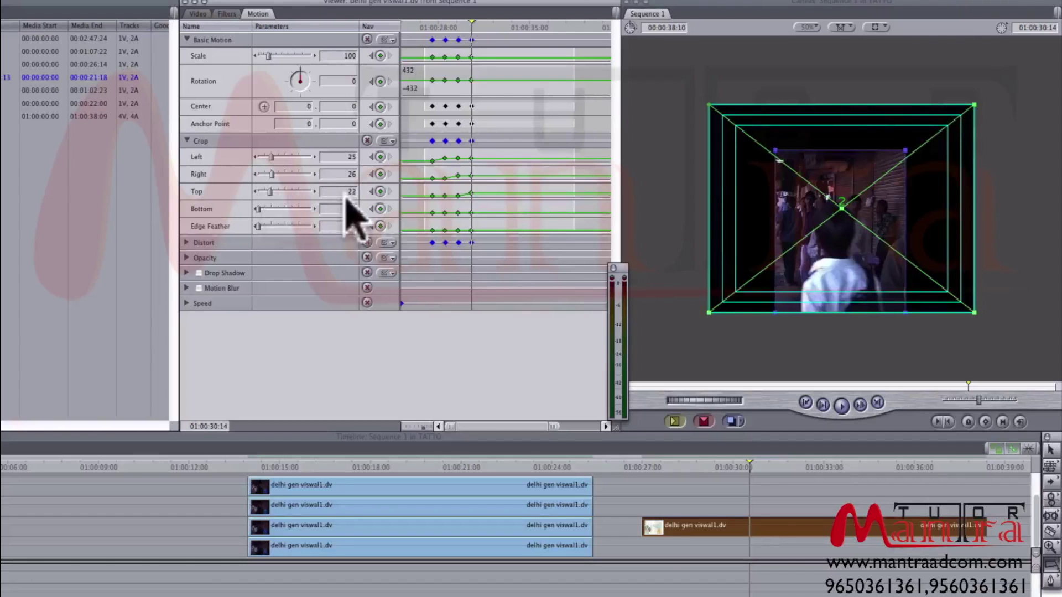
Add a motion keyframe at 01:00:31:14 with the bottom crop set to 27.
key("shift+Right")
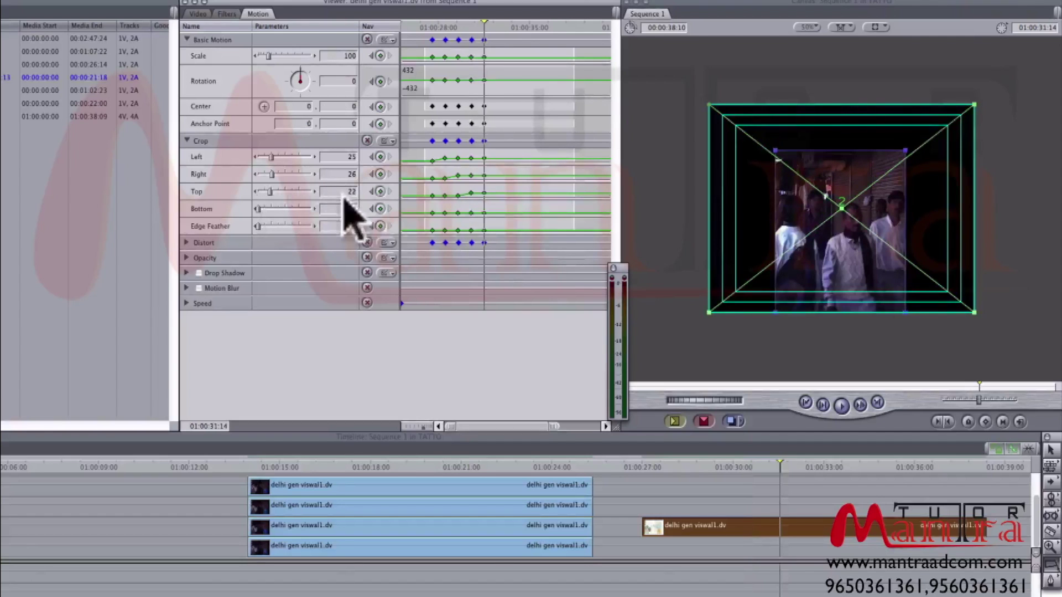
left_click_drag(258, 209, 272, 211)
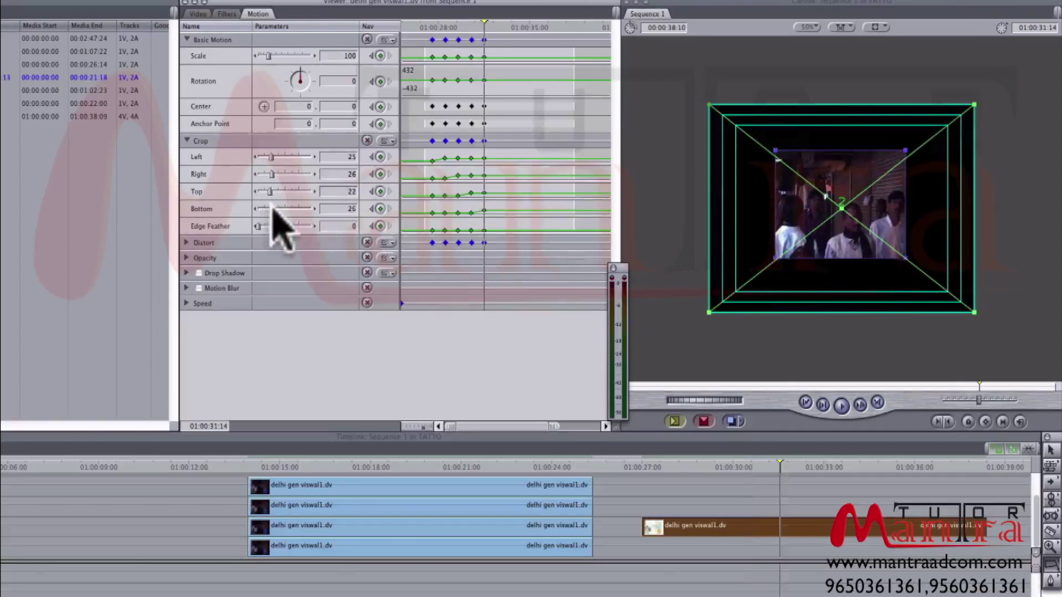
Play the crop animation from its first keyframe at 01:00:27:14, and replay it from the same point.
left_click(371, 174)
left_click(371, 175)
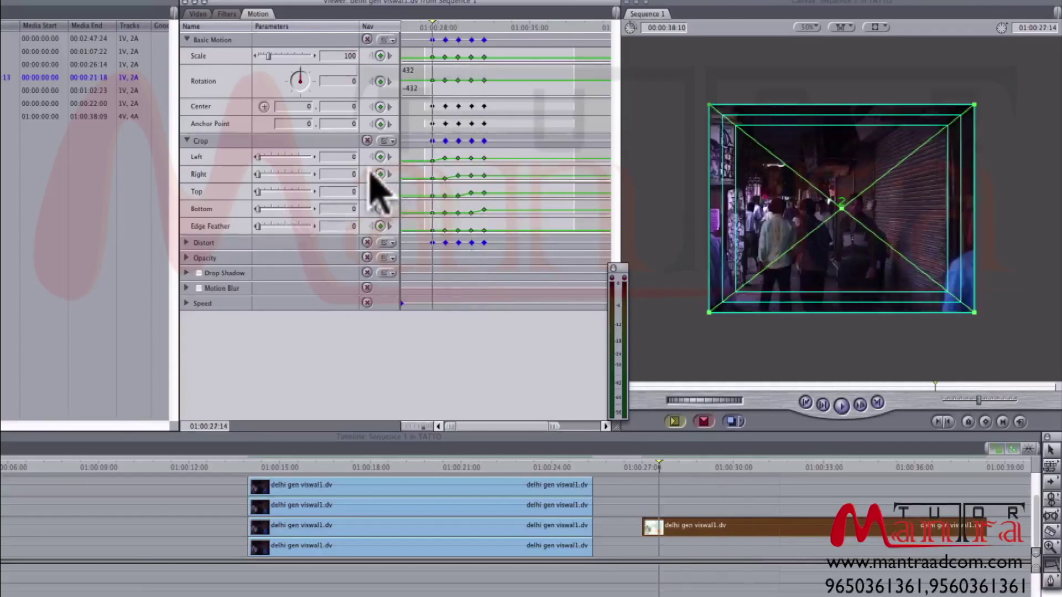
key("space")
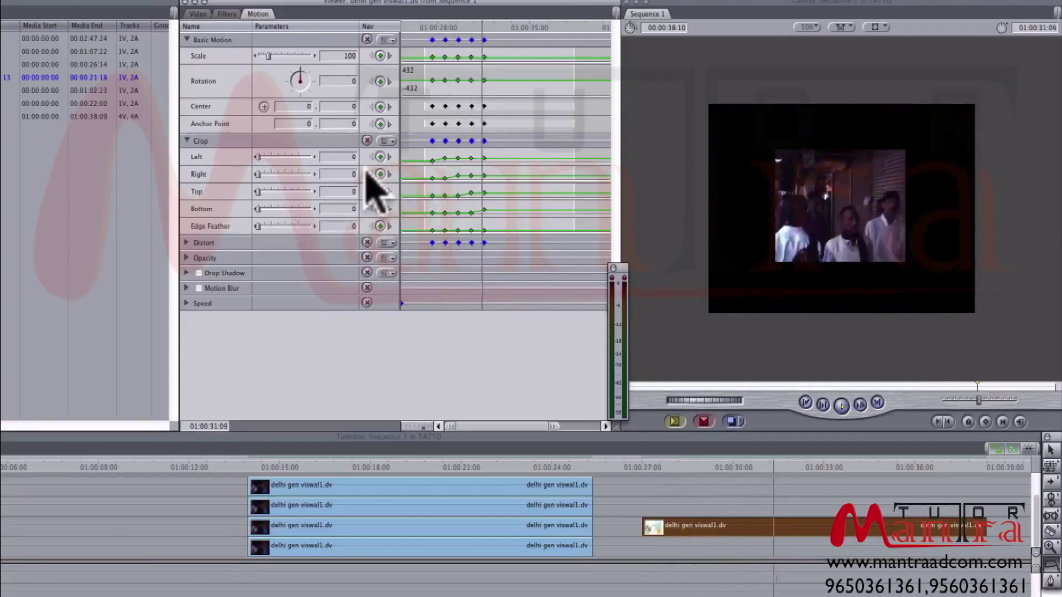
key("space")
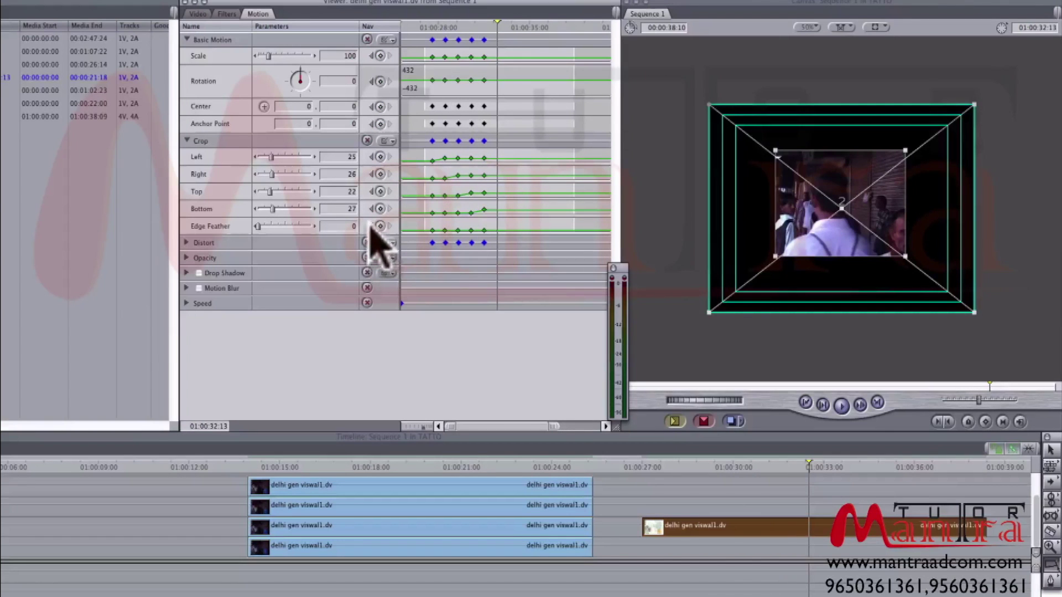
key("j")
key("j")
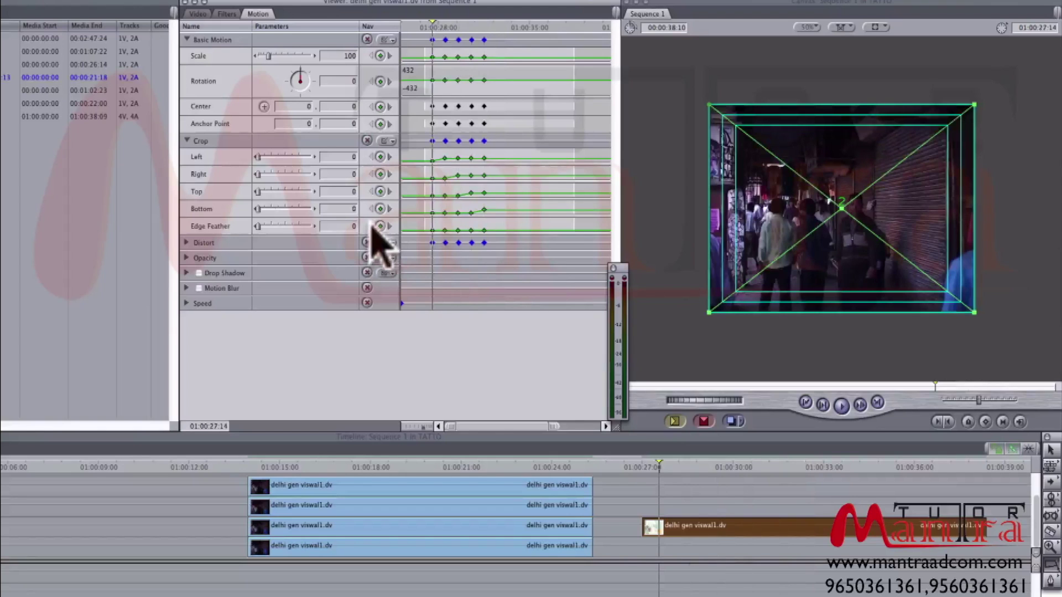
key("l")
key("l")
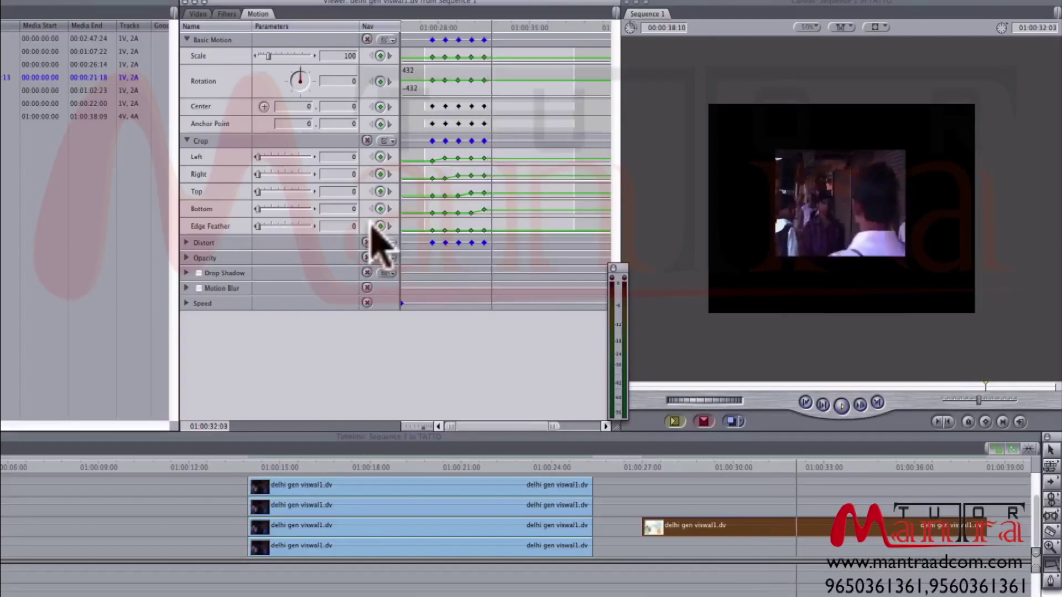
key("space")
Add a motion keyframe at 01:00:33:02 cropped 34 left, 36 right, 39 top and 36 bottom, and play from the preceding keyframe.
key("ctrl+k")
left_click_drag(271, 157, 278, 209)
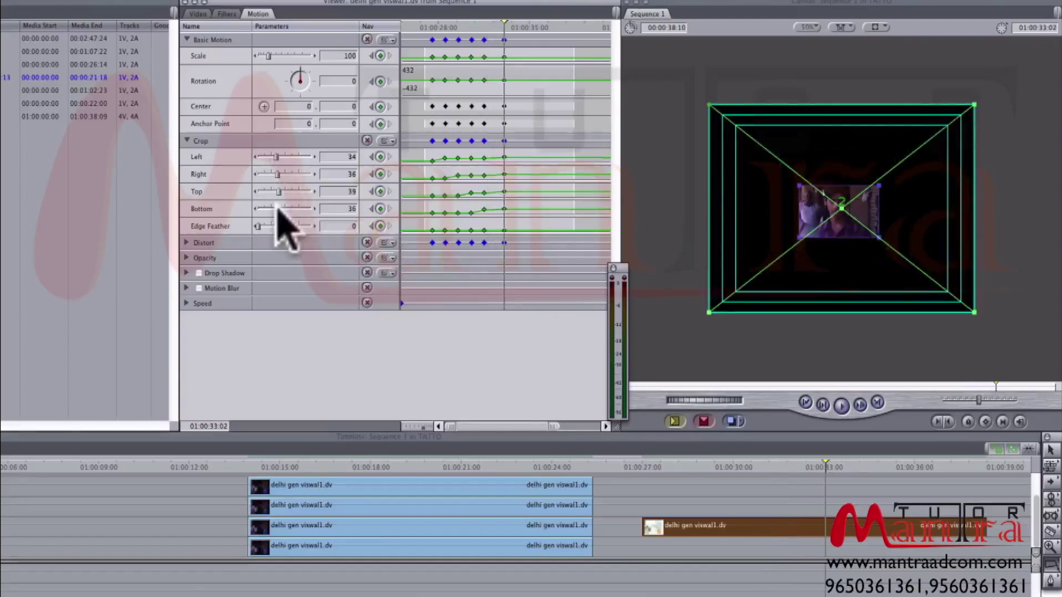
left_click(370, 209)
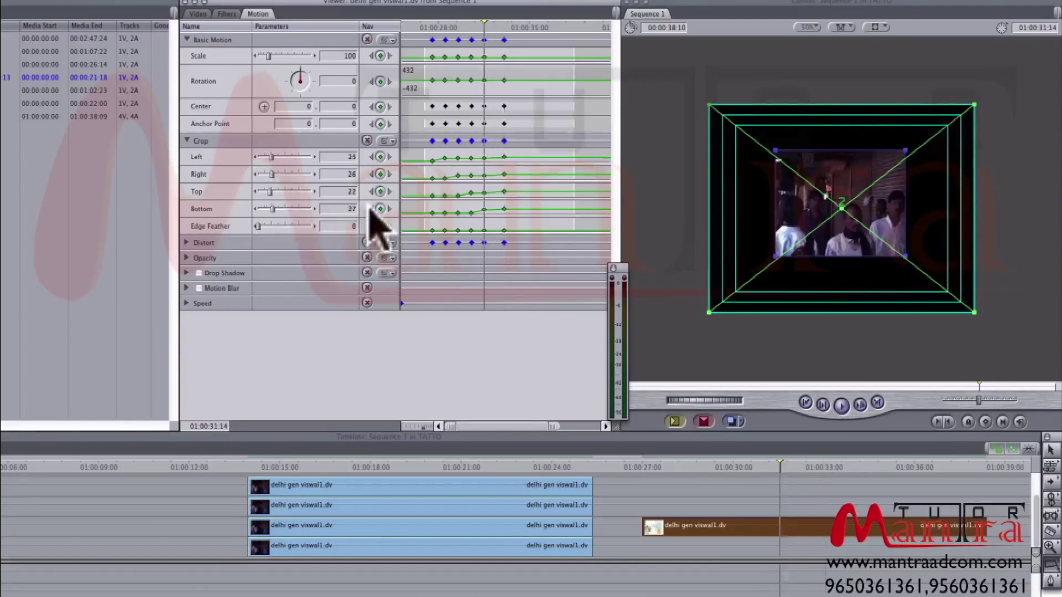
key("space")
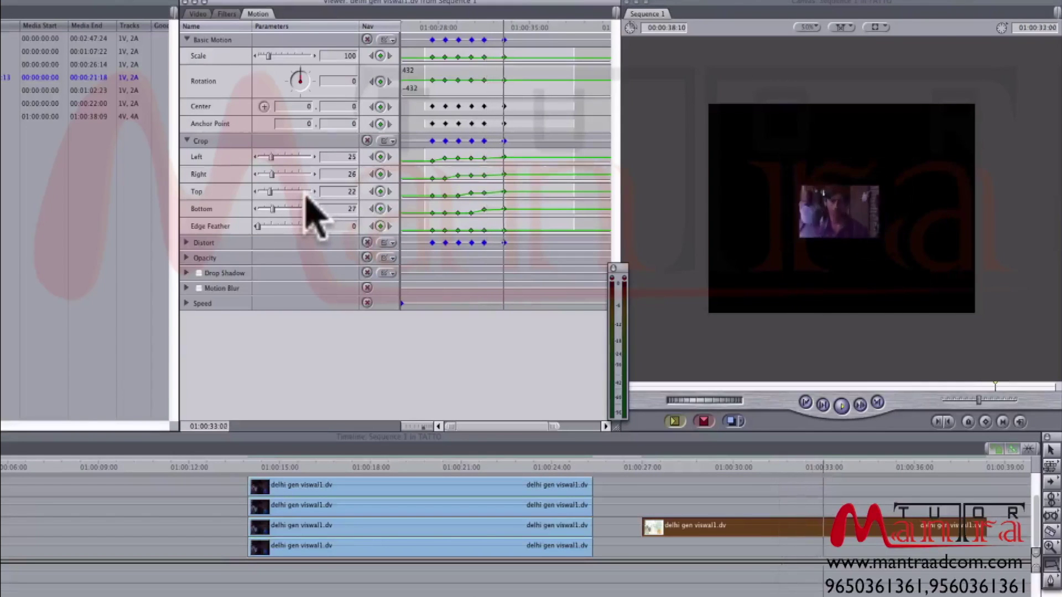
key("space")
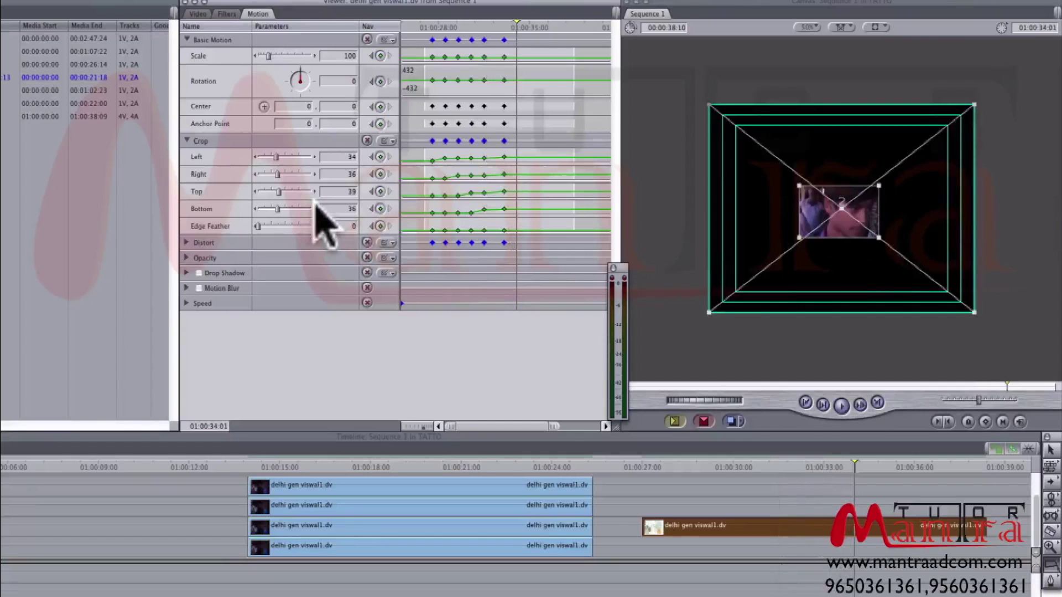
Add a motion keyframe at 01:00:34:01 holding the current crop and another at 01:00:36:01 with all four crop sides set to 0.
key("ctrl+k")
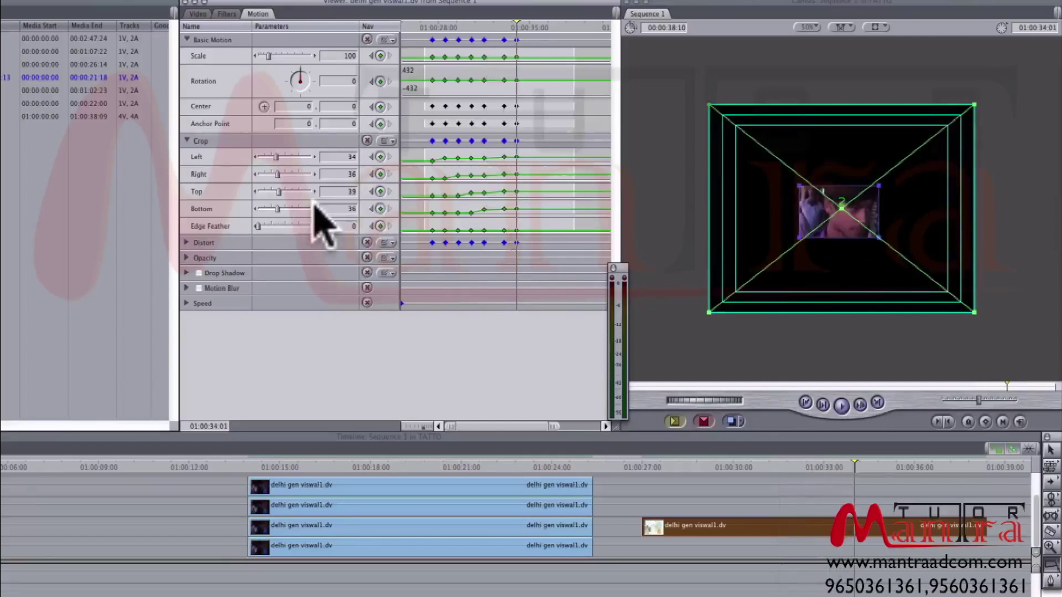
key("shift+Right")
key("shift+Right")
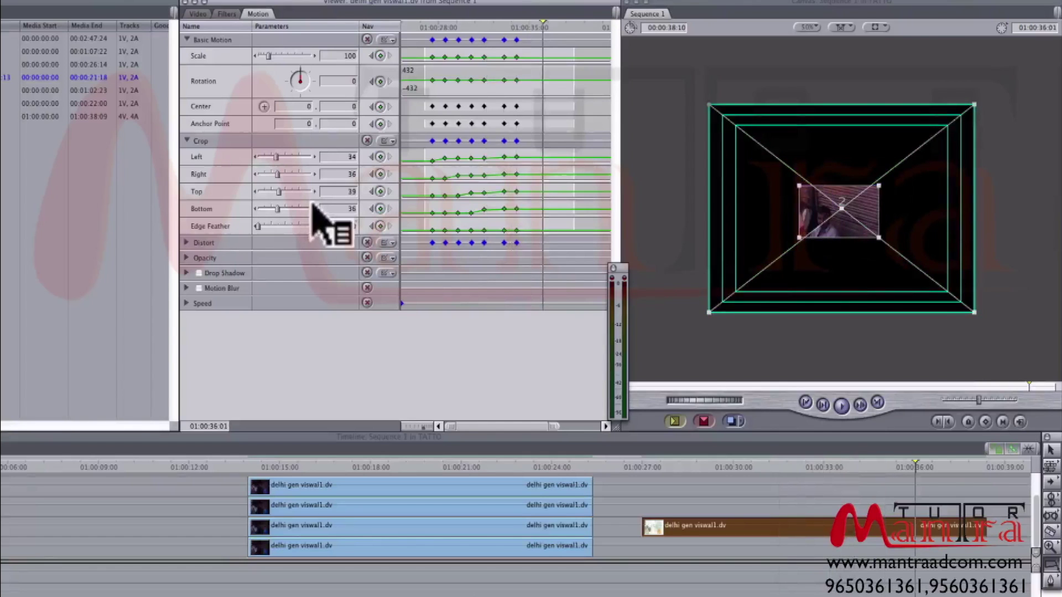
key("ctrl+k")
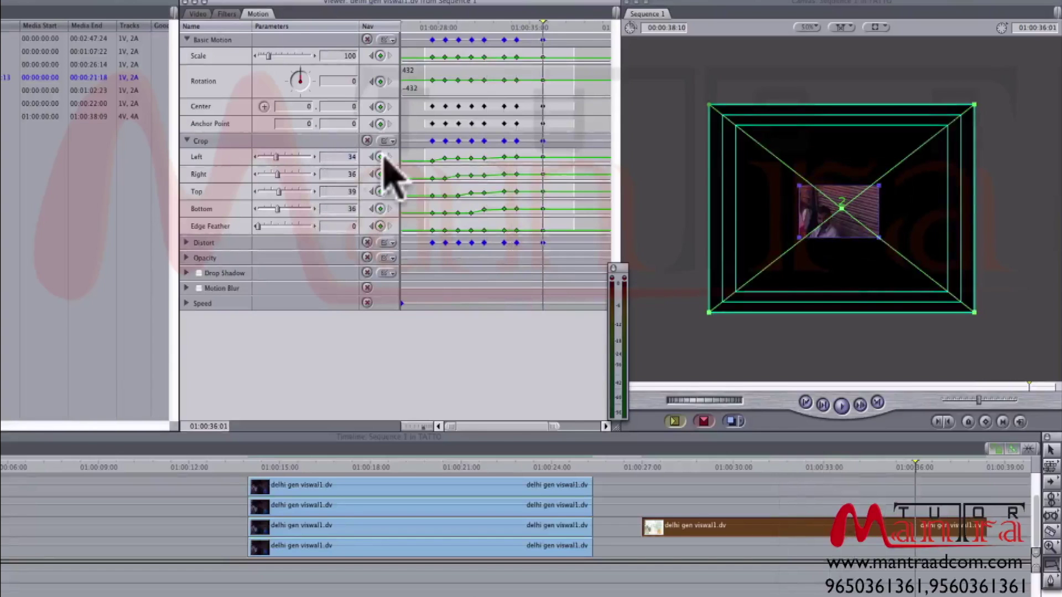
type("0")
key("Tab")
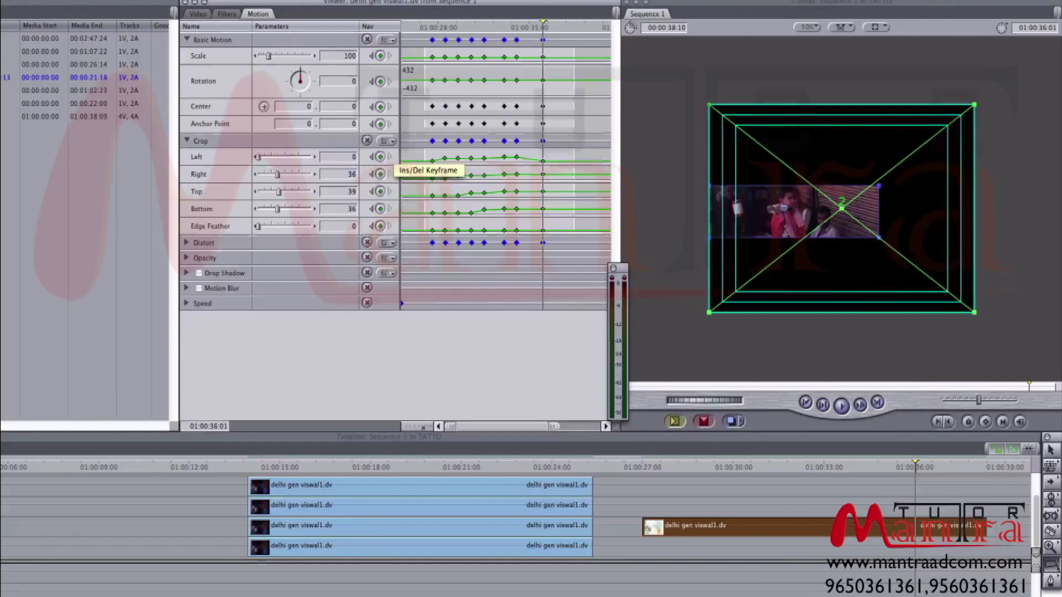
type("0")
key("Tab")
type("0")
key("Tab")
type("0")
key("Return")
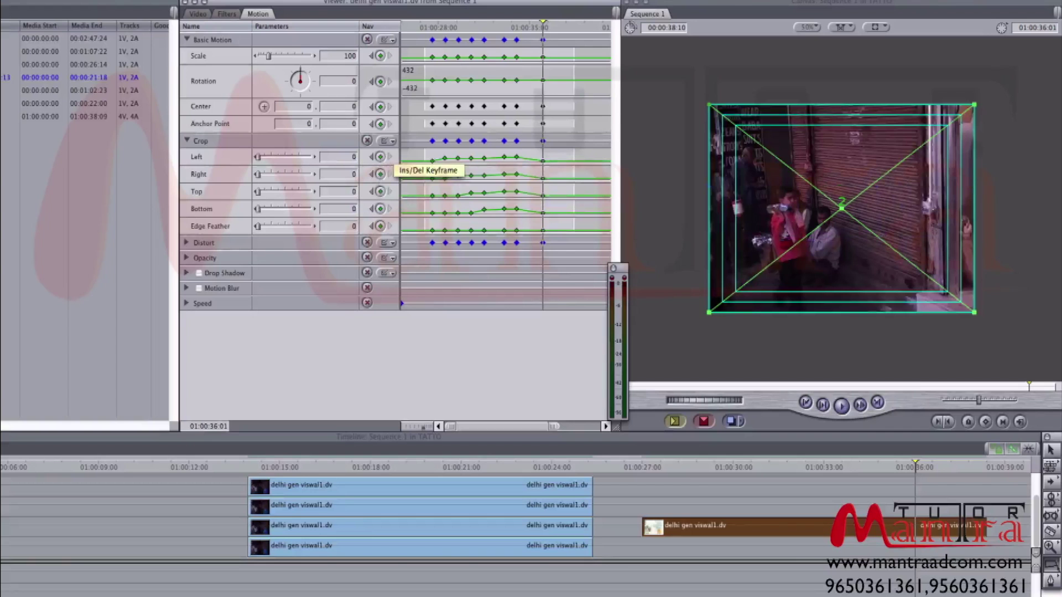
Play the clip from the 01:00:33:02 keyframe past 01:00:36:01 to check the crop opening back out.
left_click(372, 191)
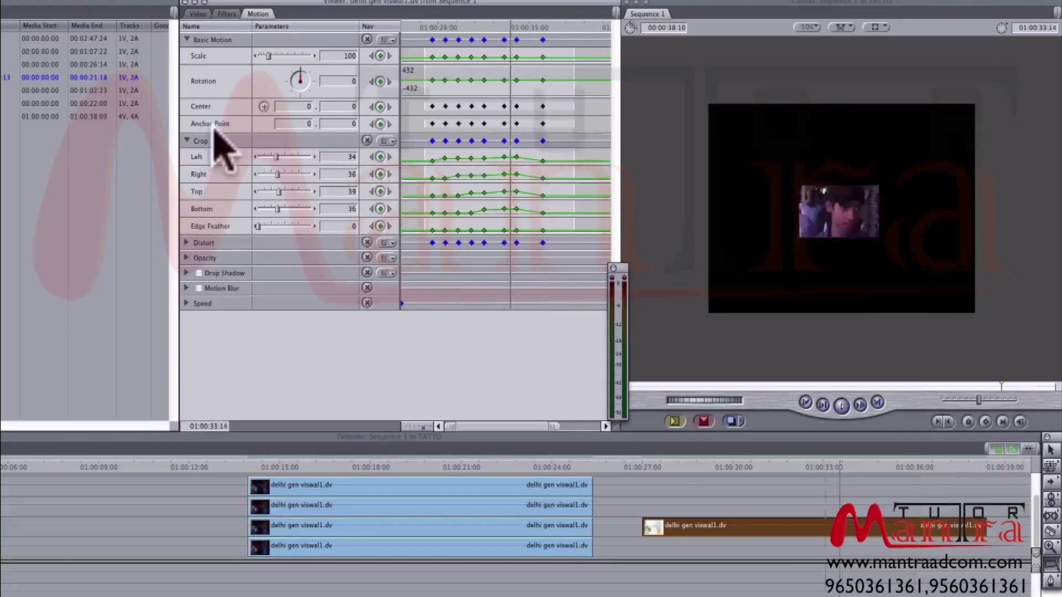
key("space")
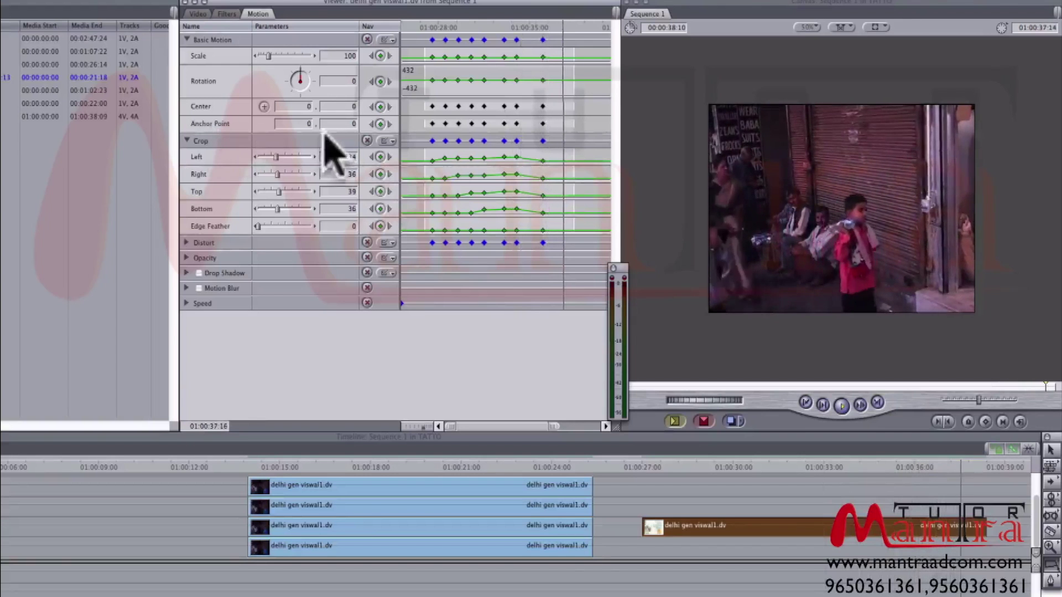
key("space")
Set the clip's rotation to -60 at the 01:00:31:14 keyframe.
left_click(370, 157)
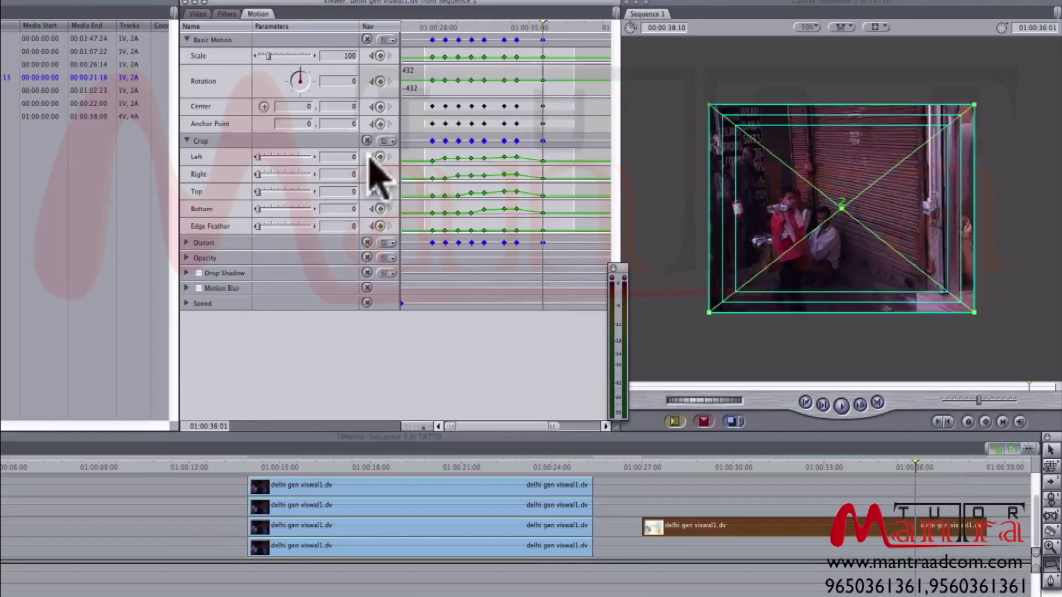
left_click(370, 157)
left_click(371, 157)
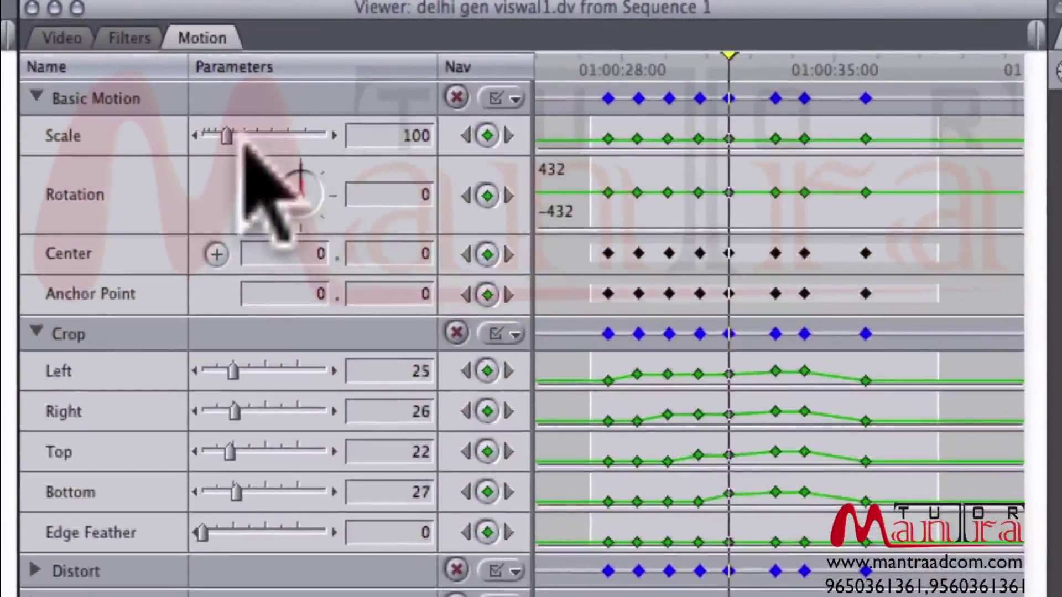
left_click_drag(294, 163, 281, 176)
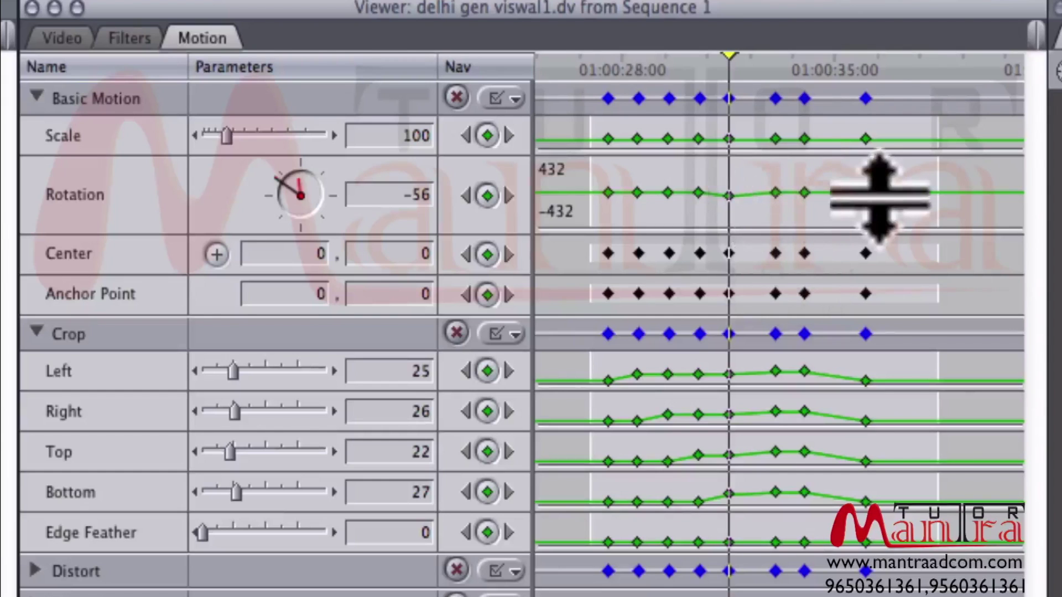
left_click(506, 193)
left_click(465, 194)
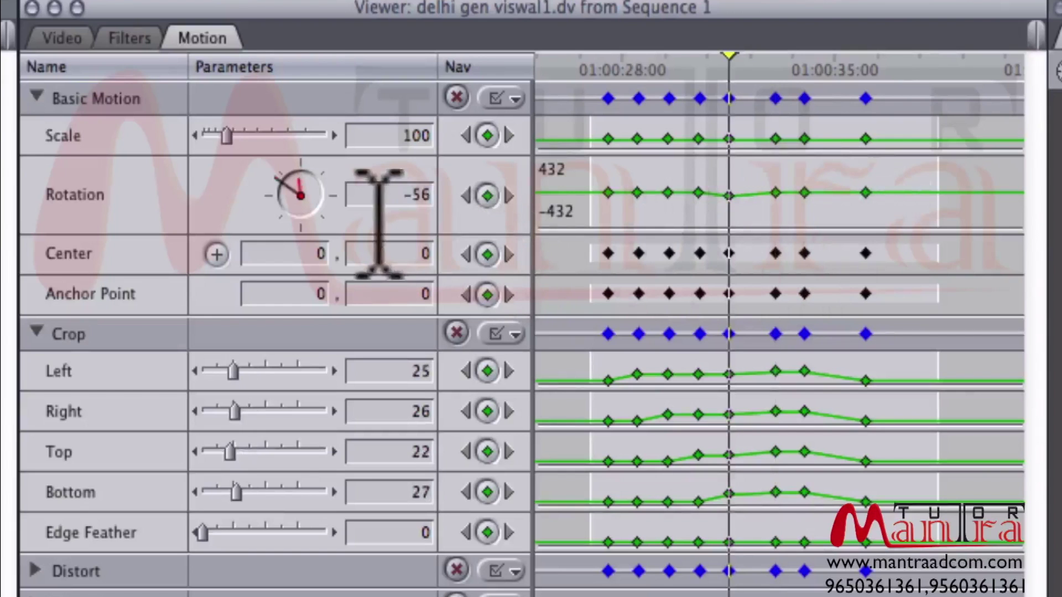
type("-")
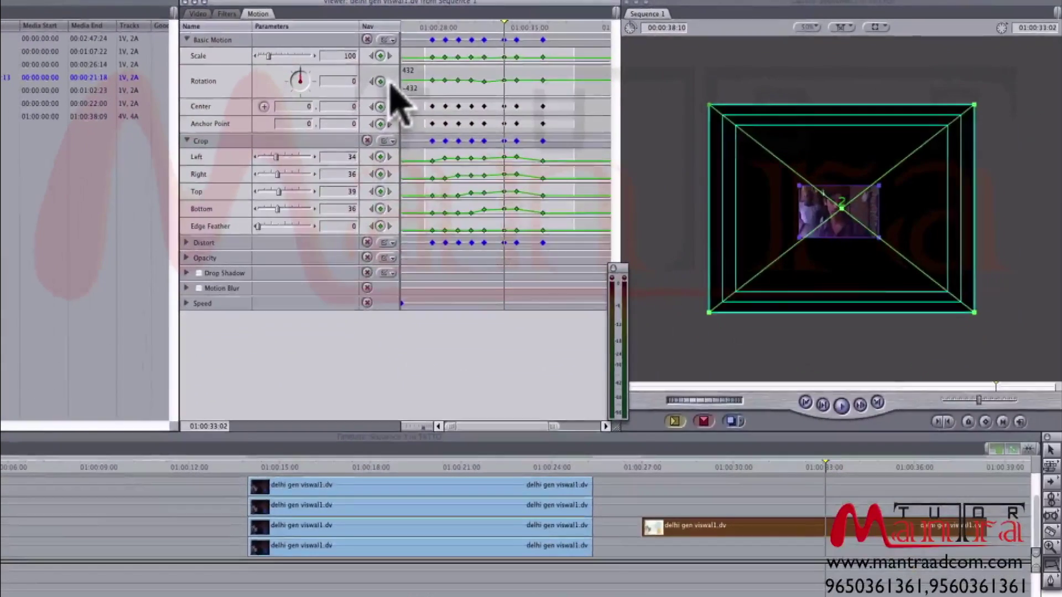
Play the rotation animation from the 01:00:30:14 keyframe to just past 01:00:33:02.
left_click(372, 81)
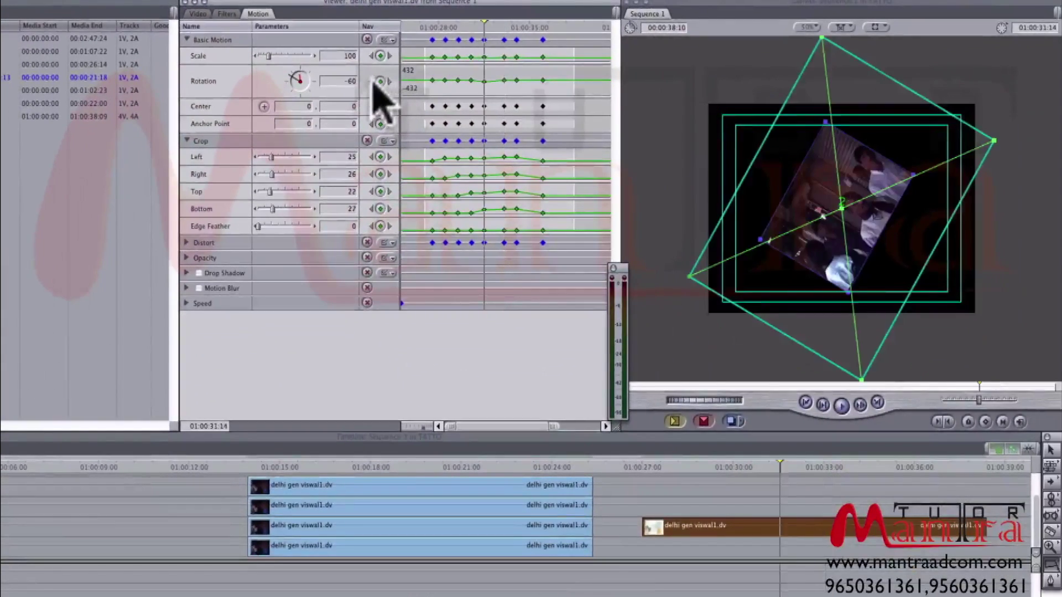
left_click(372, 81)
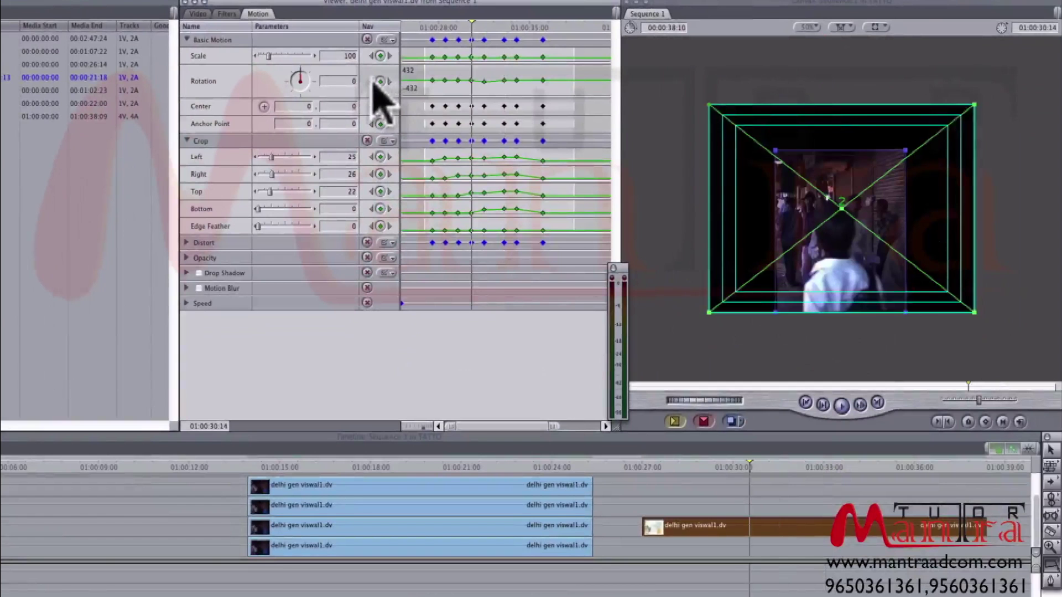
key("space")
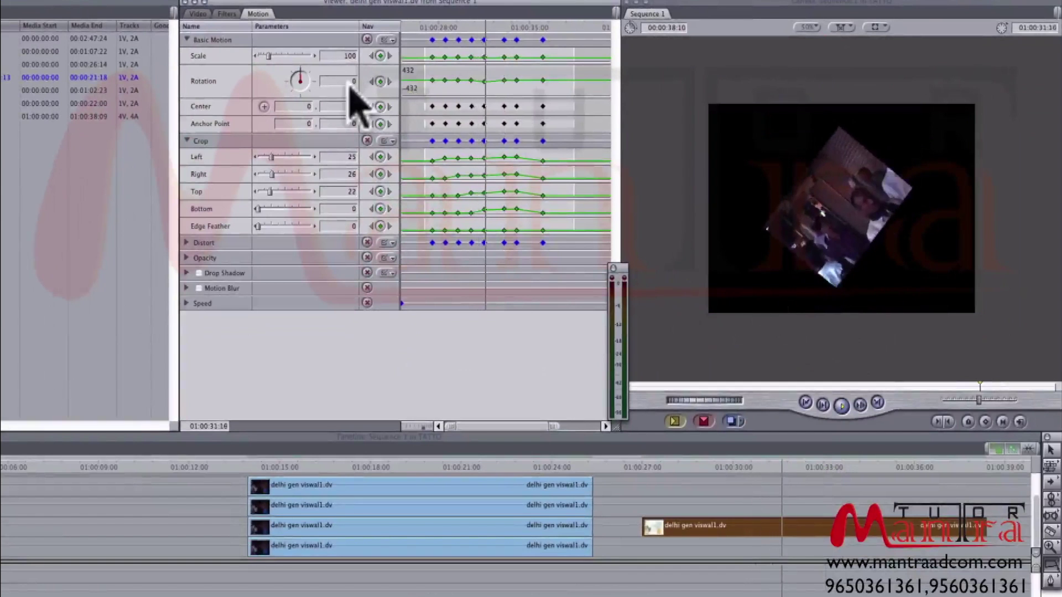
key("space")
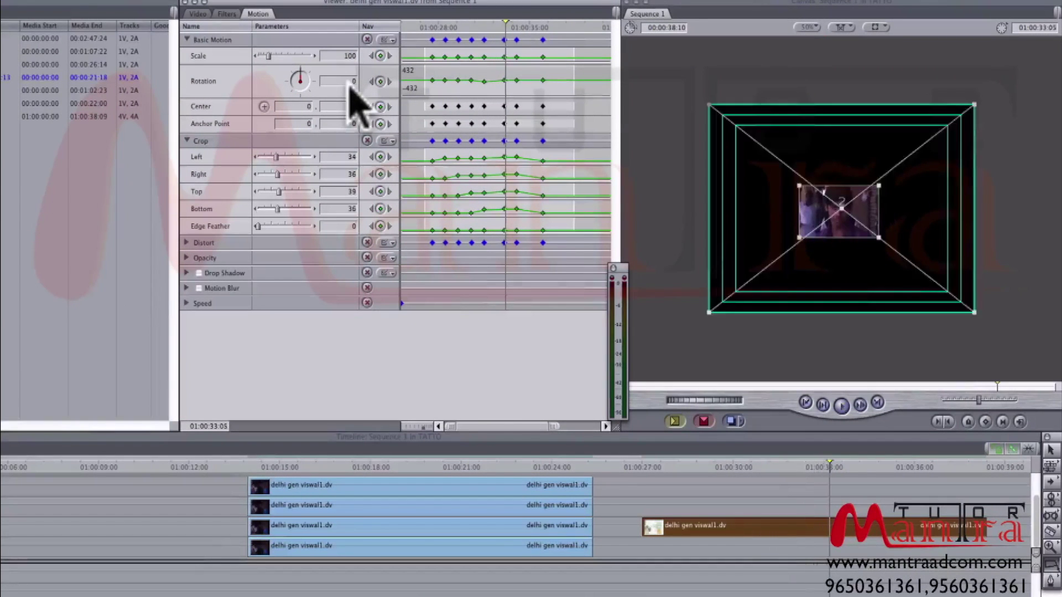
Set the rotation to -60 at the 01:00:33:02, 01:00:34:01 and 01:00:36:01 keyframes, and play the clip from 01:00:33:02.
left_click(372, 82)
left_click(372, 81)
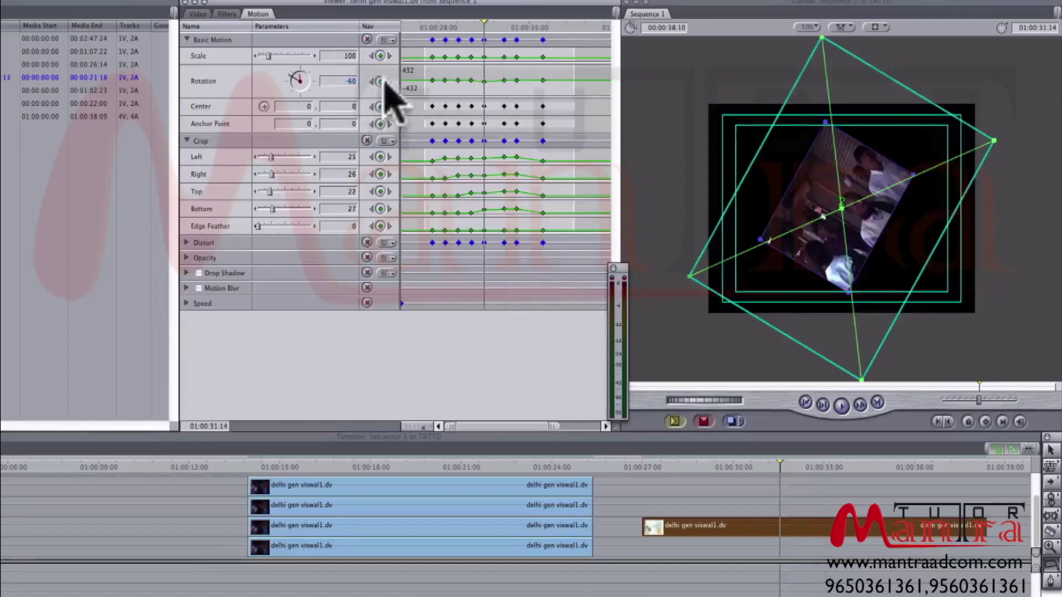
left_click(390, 81)
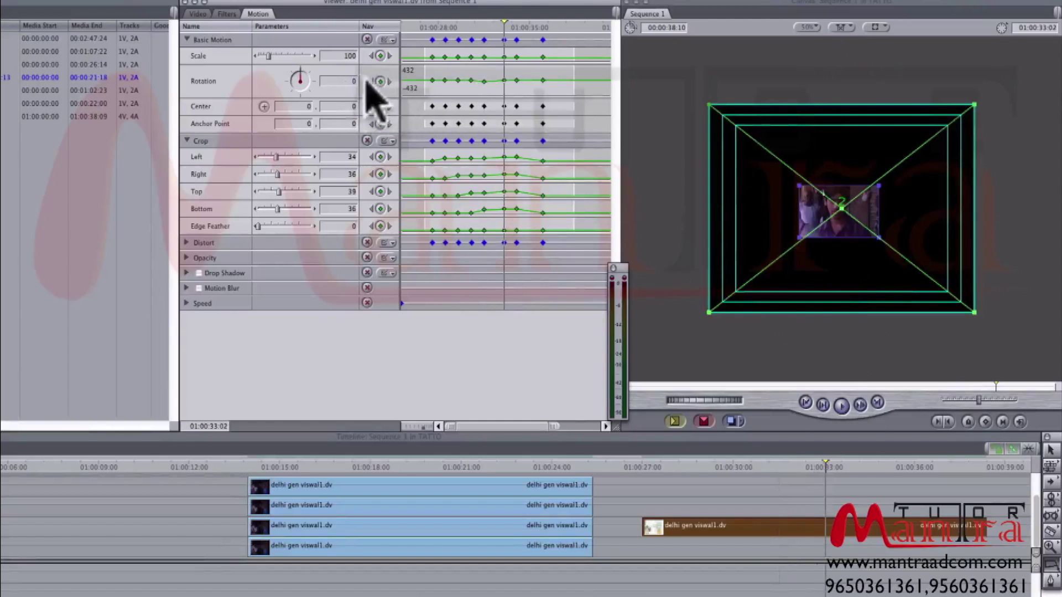
left_click(390, 81)
type("-60")
key("Return")
left_click(389, 82)
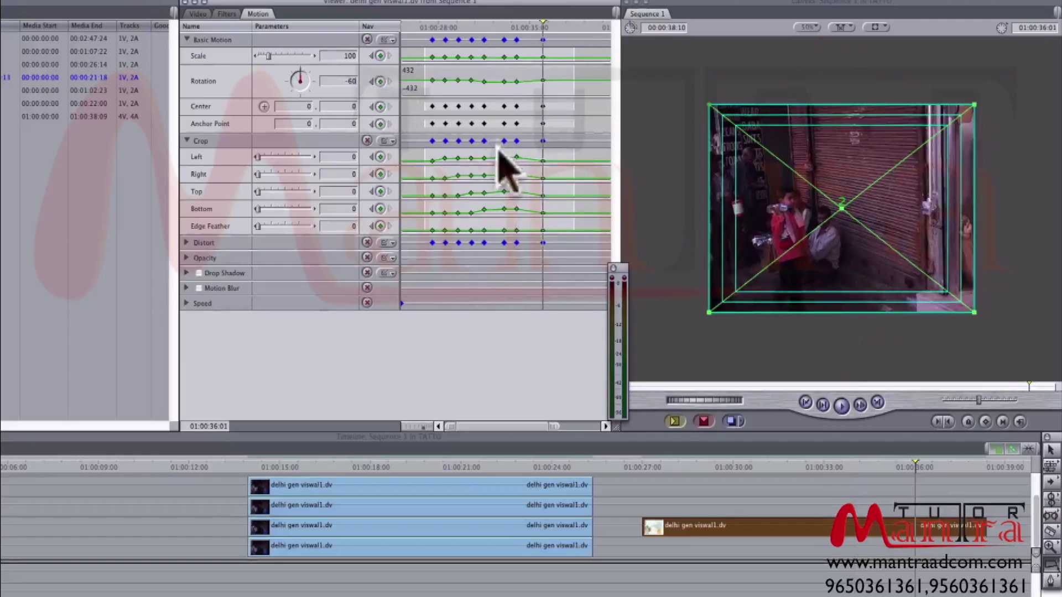
left_click(372, 82)
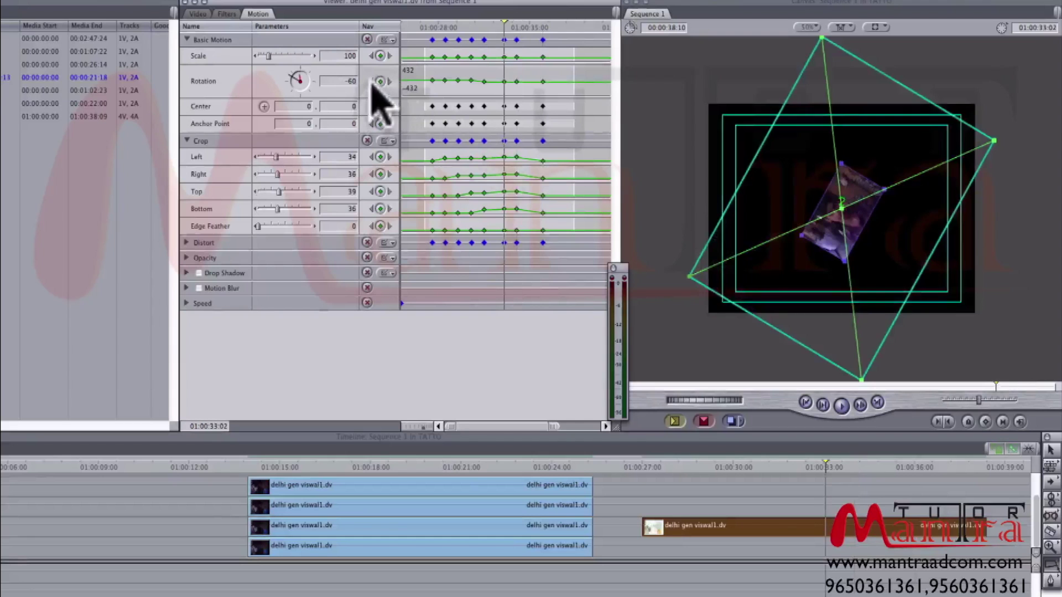
key("space")
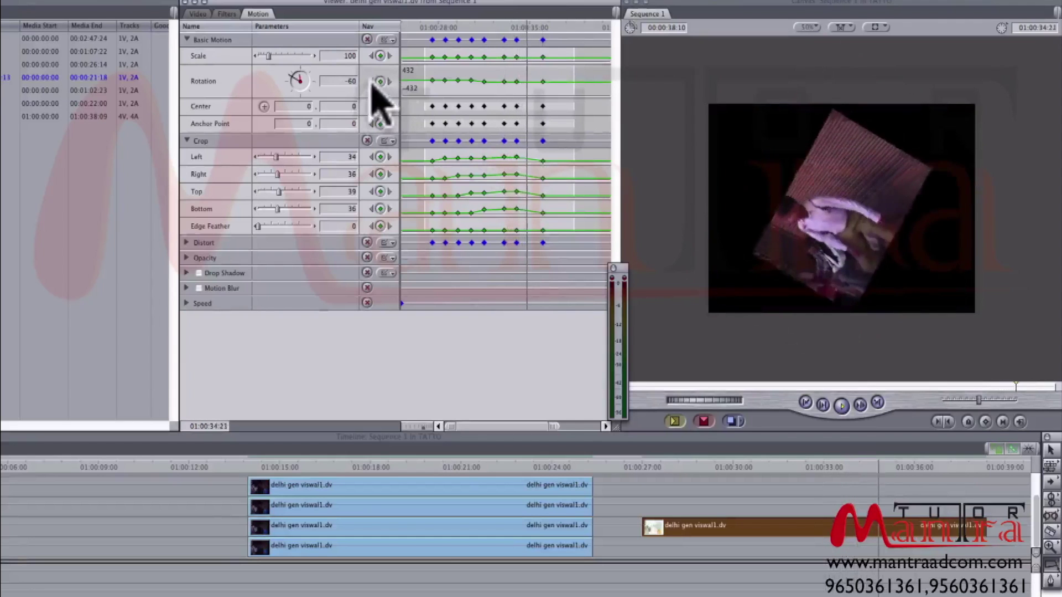
key("space")
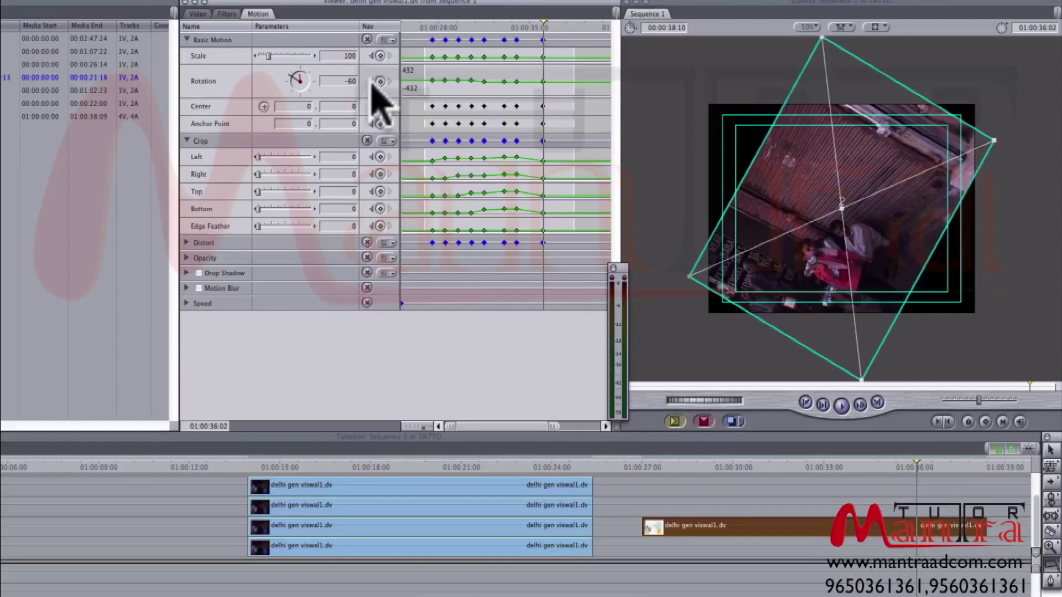
Set the rotation to 0 at the 01:00:36:01 keyframe, play the ending, and place the playhead at 01:00:29:10.
left_click(369, 82)
left_click(354, 83)
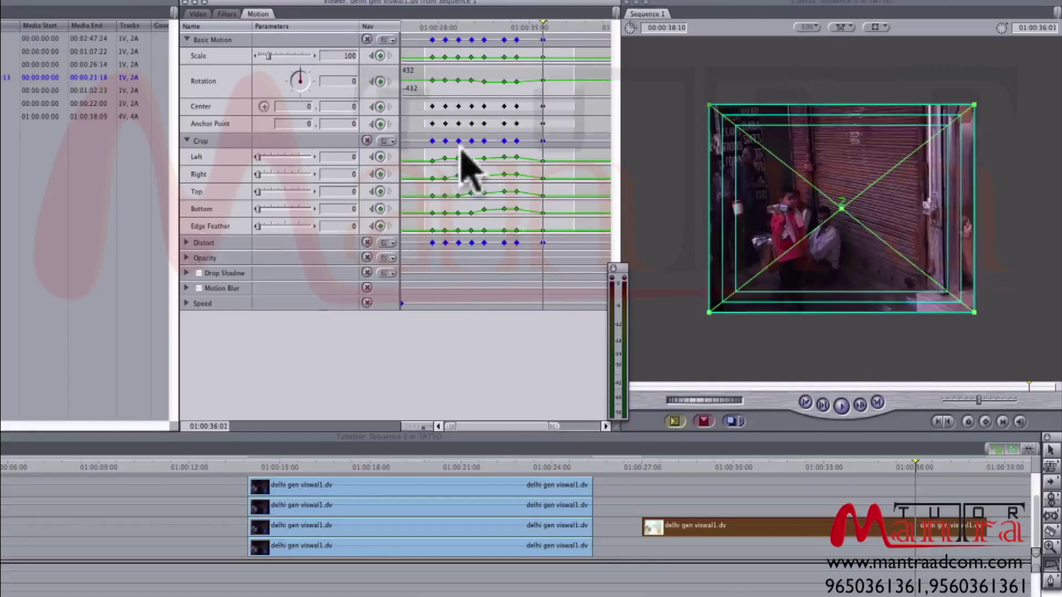
left_click(835, 468)
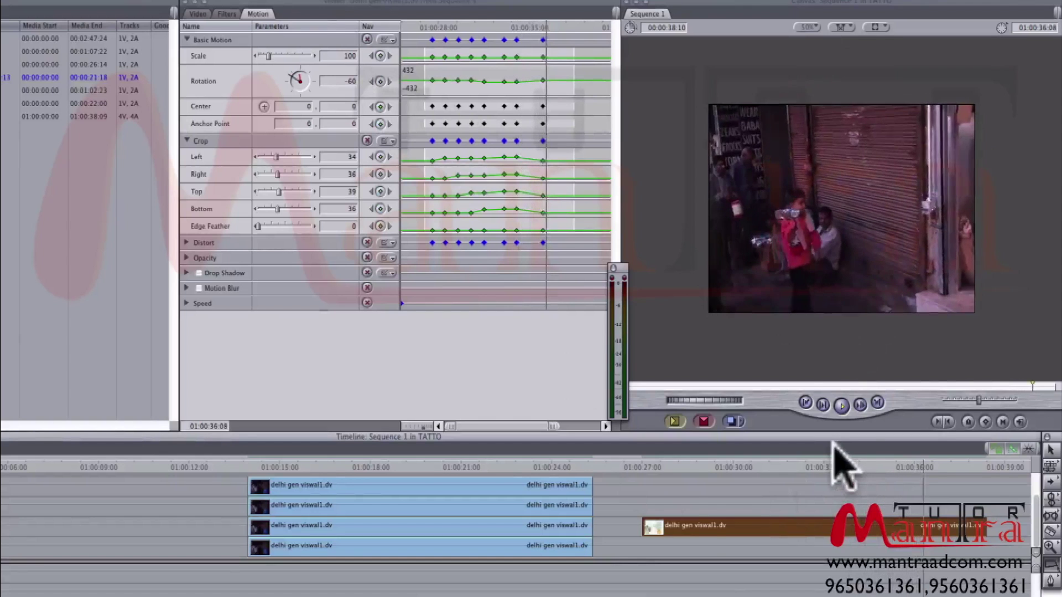
left_click(714, 467)
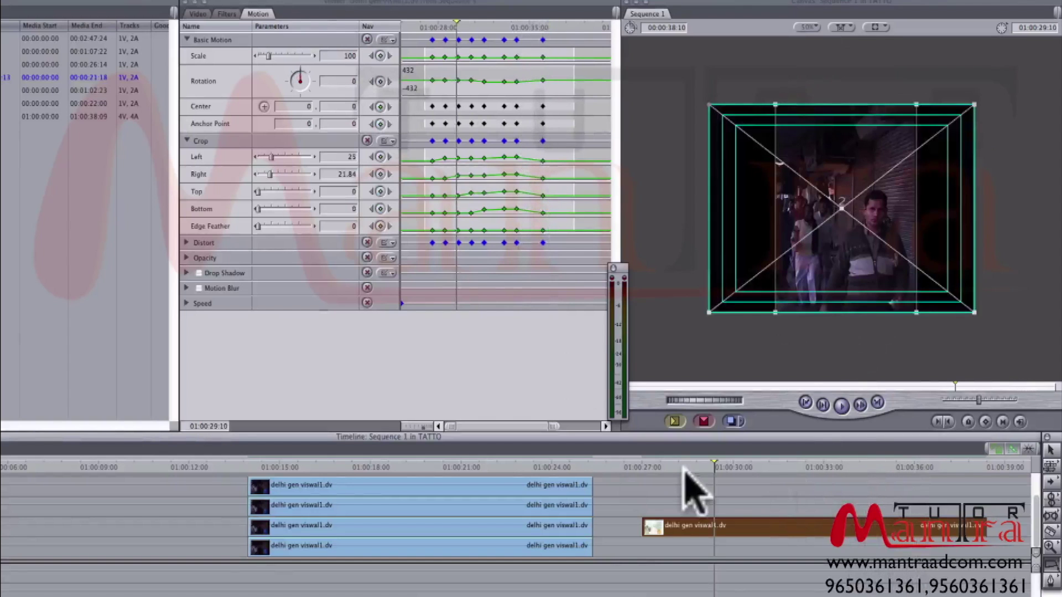